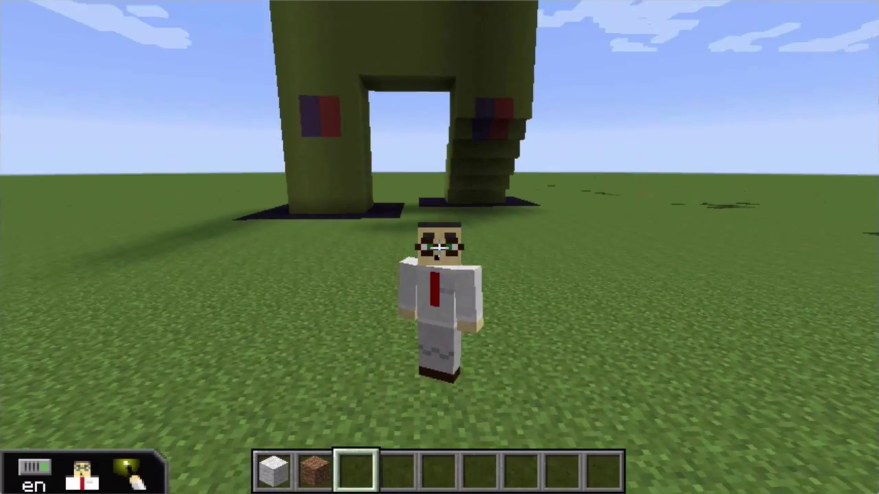
# Step: Switch Minecraft to first-person view (F5) facing the orange tree build beside the village
pyautogui.press('F5')
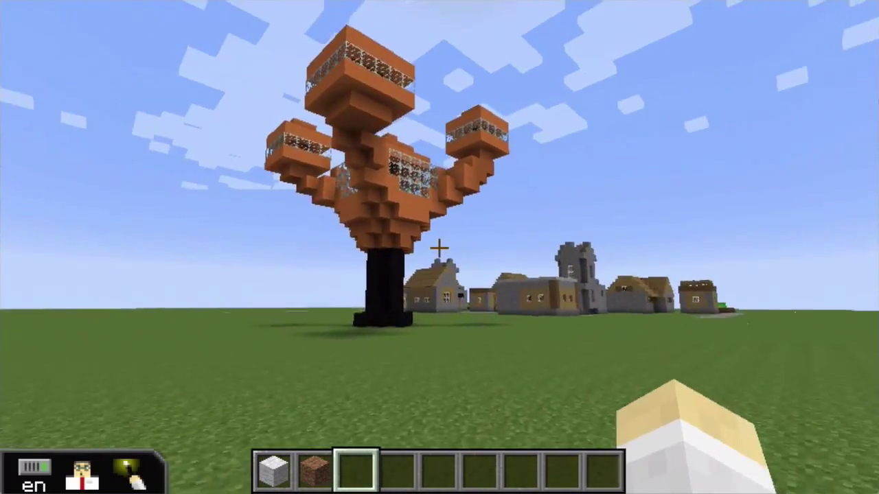
# Step: Fly around the orange tree build to view its top and underside, then head toward the green figure
pyautogui.press('w')
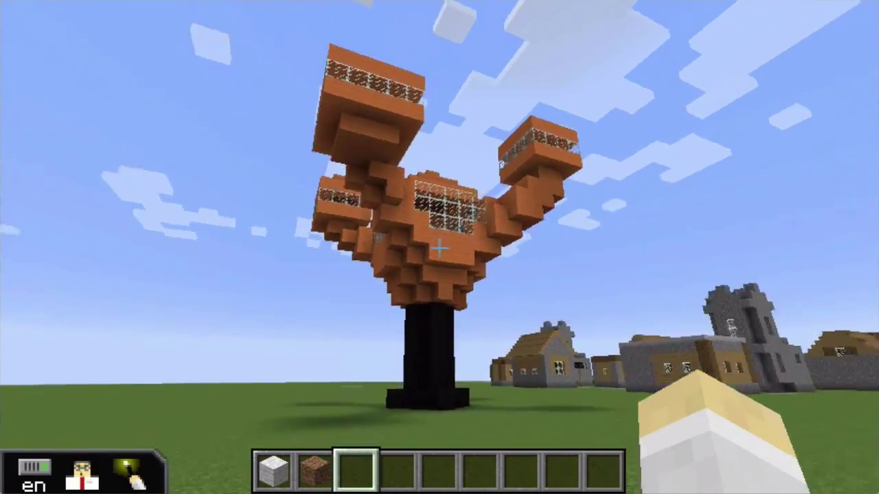
pyautogui.press('space')
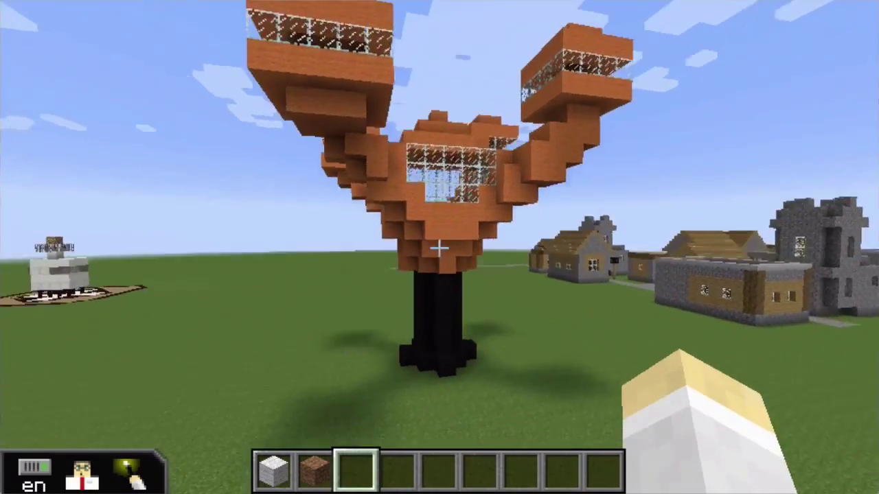
pyautogui.press('space')
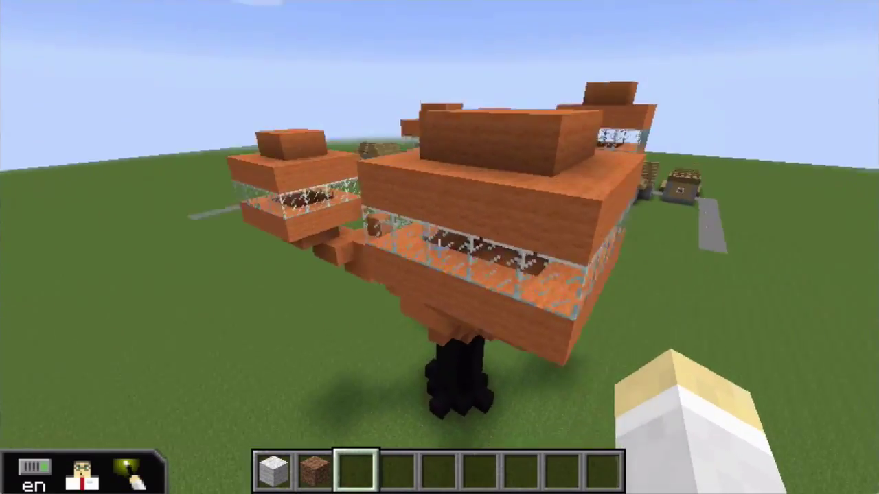
pyautogui.press('s')
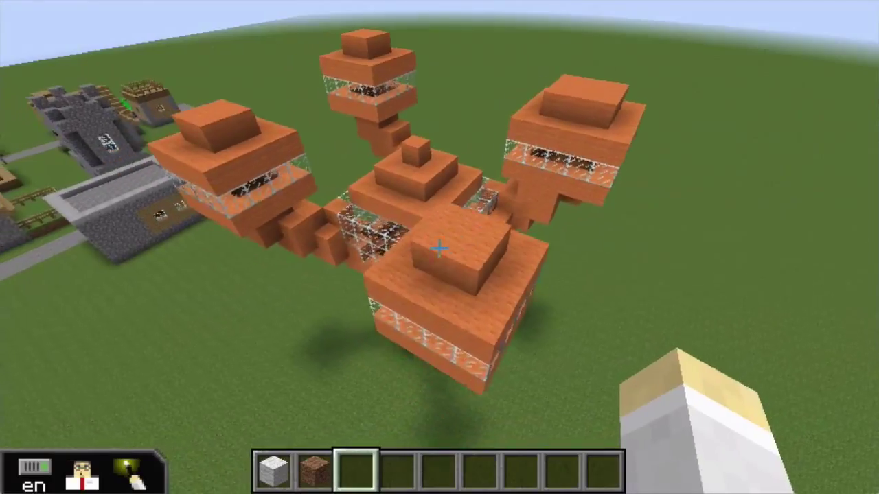
pyautogui.press('shift')
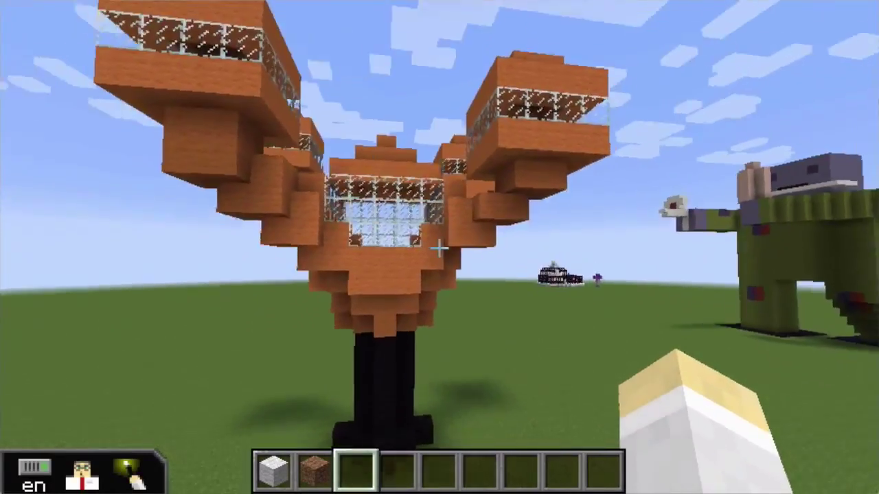
pyautogui.press('w')
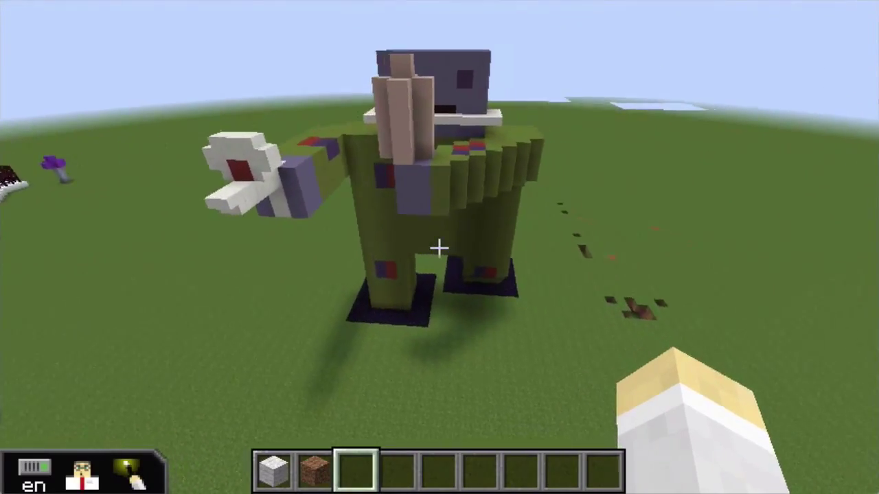
# Step: Circle the green figure statue left and right, viewing it up close, from afar and from above
pyautogui.press('a')
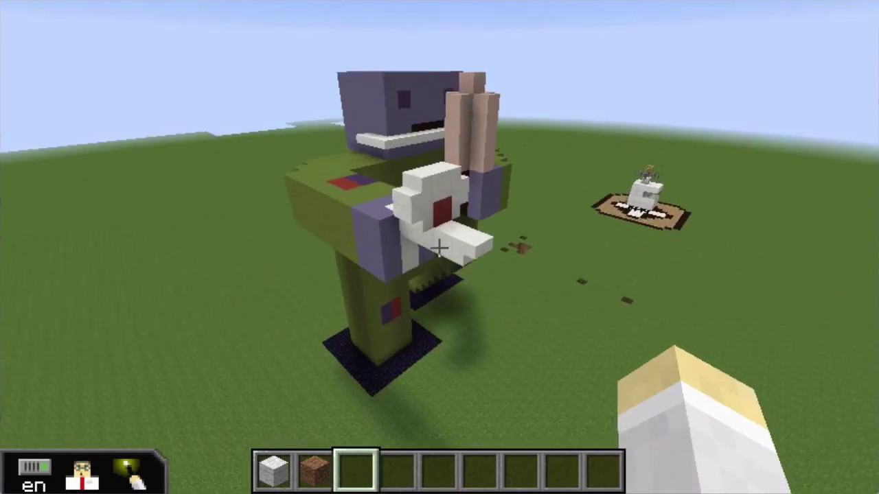
pyautogui.press('w')
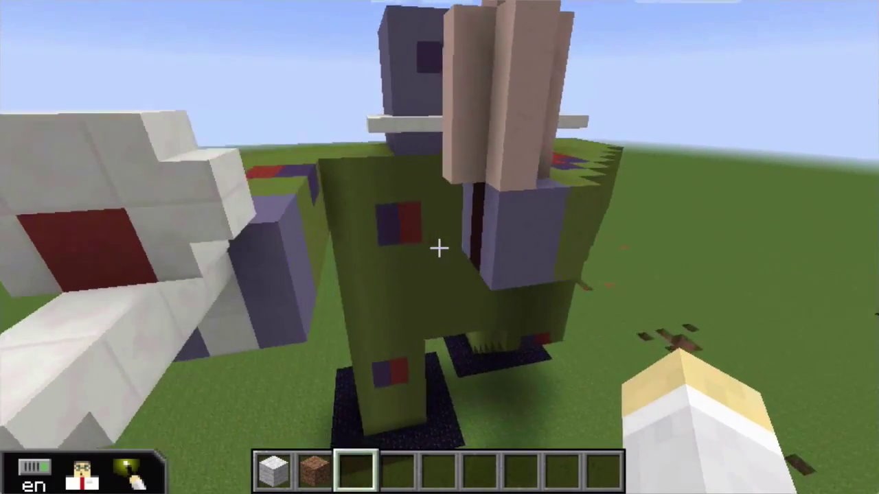
pyautogui.press('s')
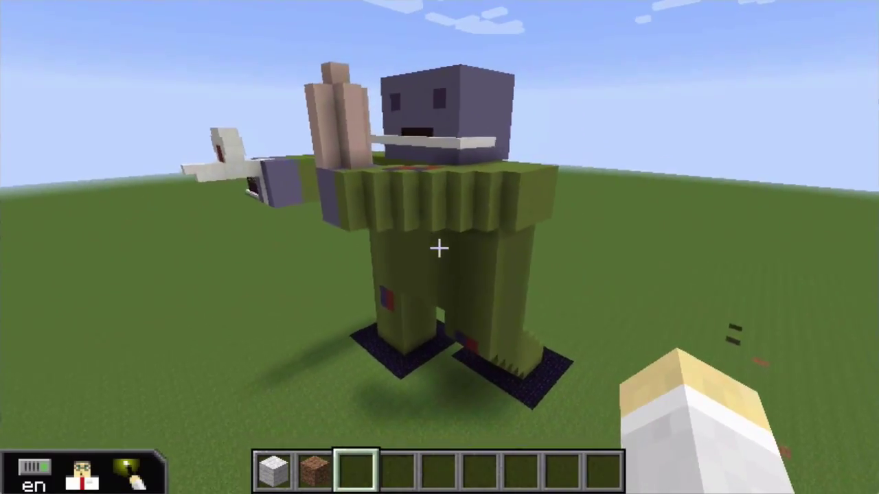
pyautogui.press('a')
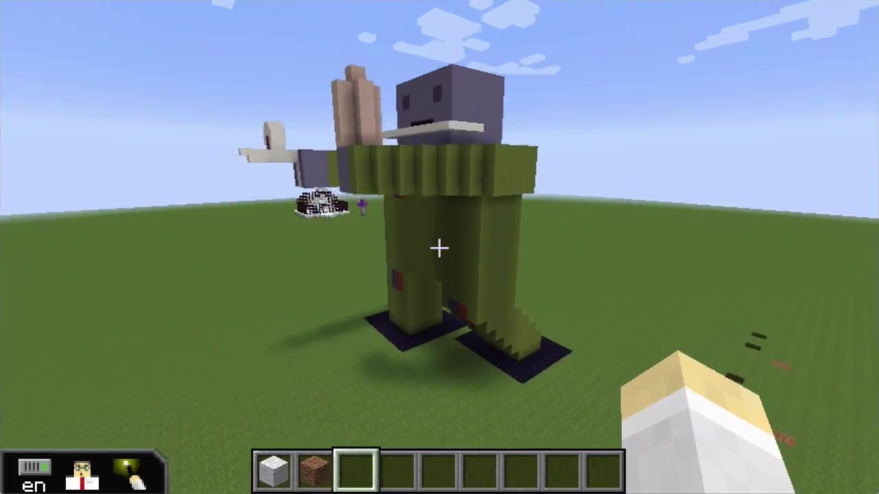
pyautogui.press('w')
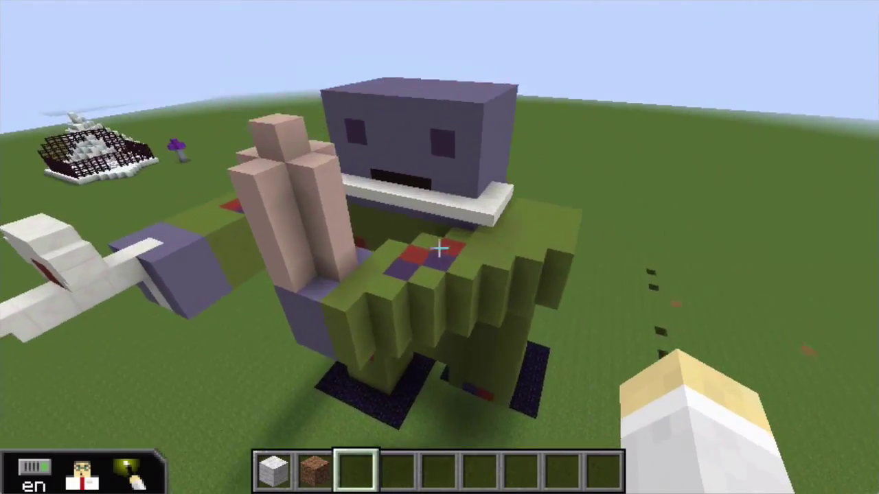
pyautogui.press('d')
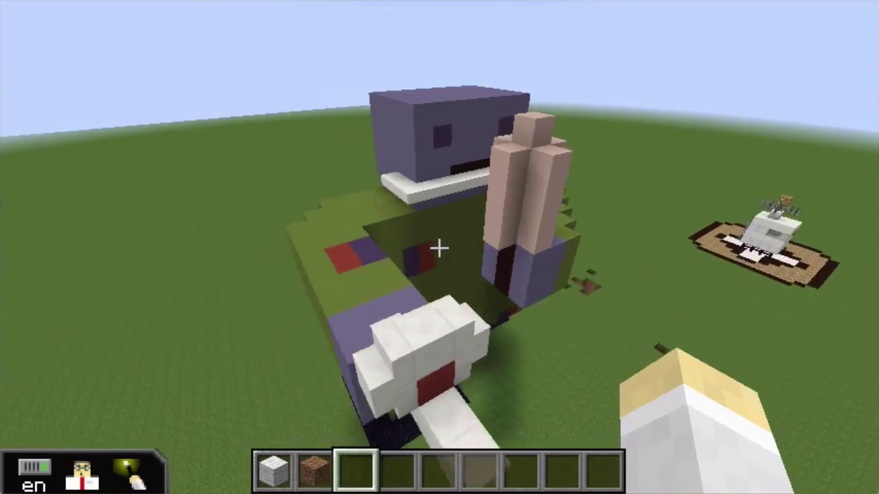
pyautogui.press('d')
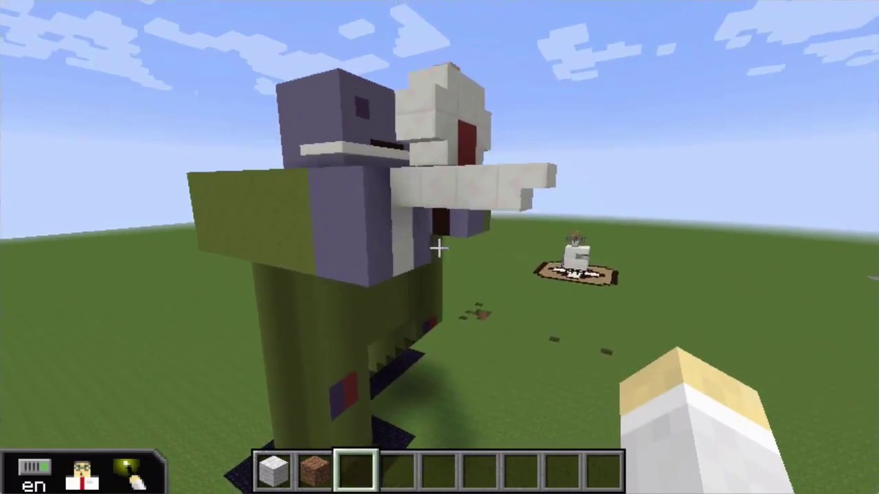
pyautogui.press('d')
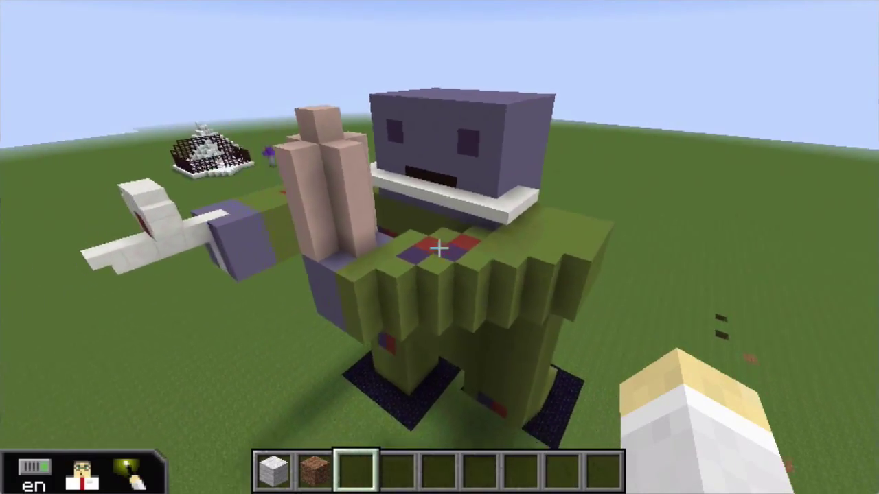
pyautogui.press('d')
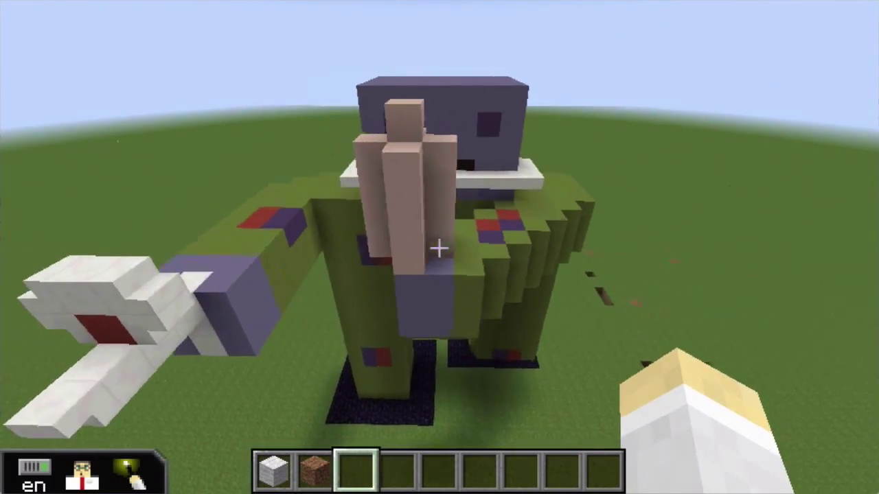
pyautogui.press('d')
pyautogui.press('d')
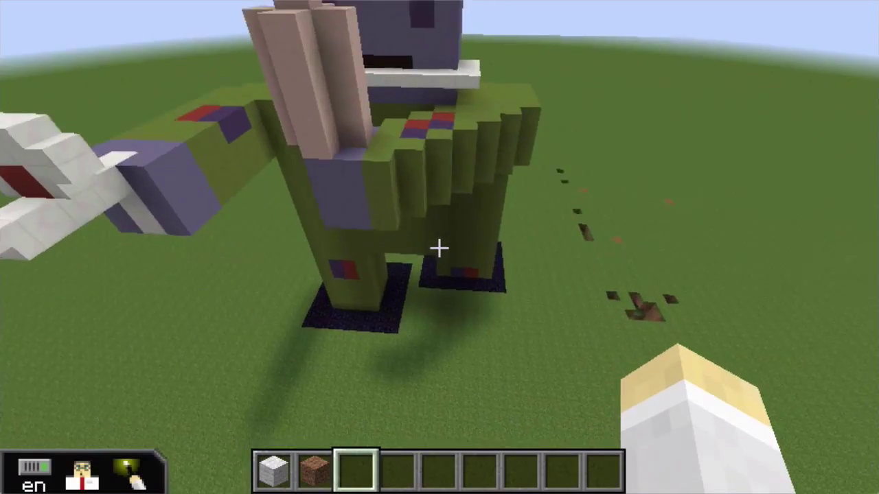
# Step: Fly over the figure's body and head for close top-down views, then look down at its feet
pyautogui.press('w')
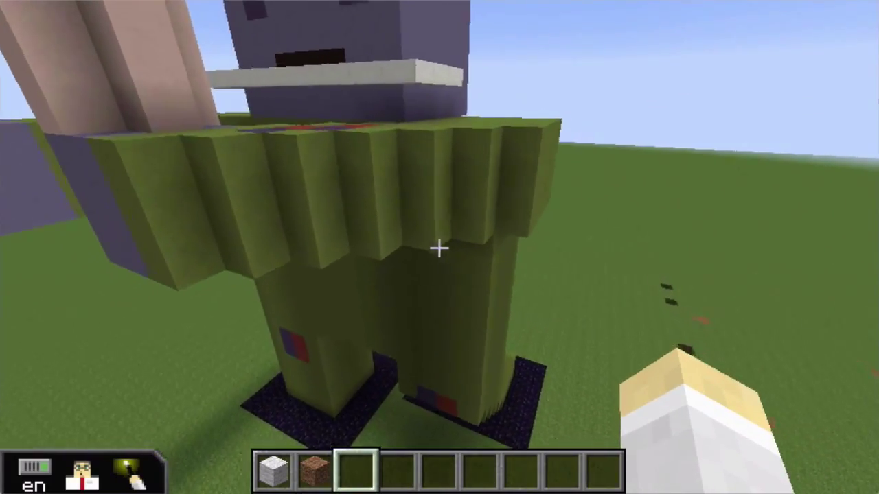
pyautogui.press('s')
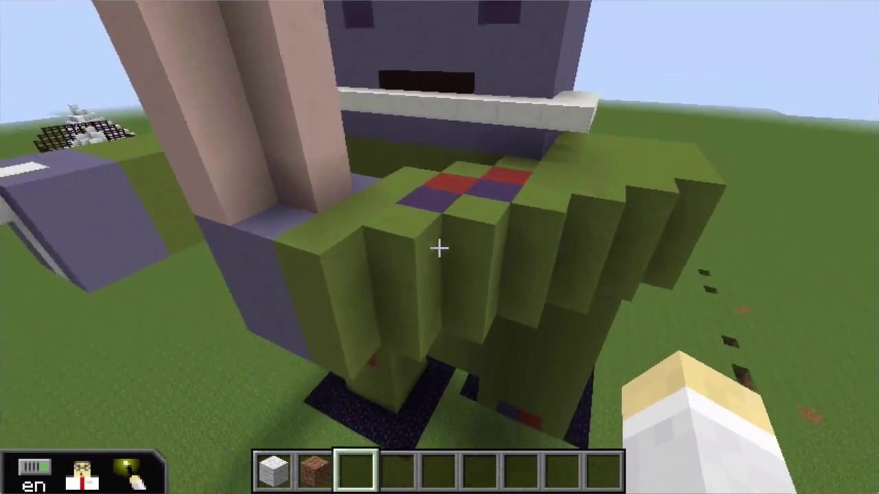
pyautogui.press('d')
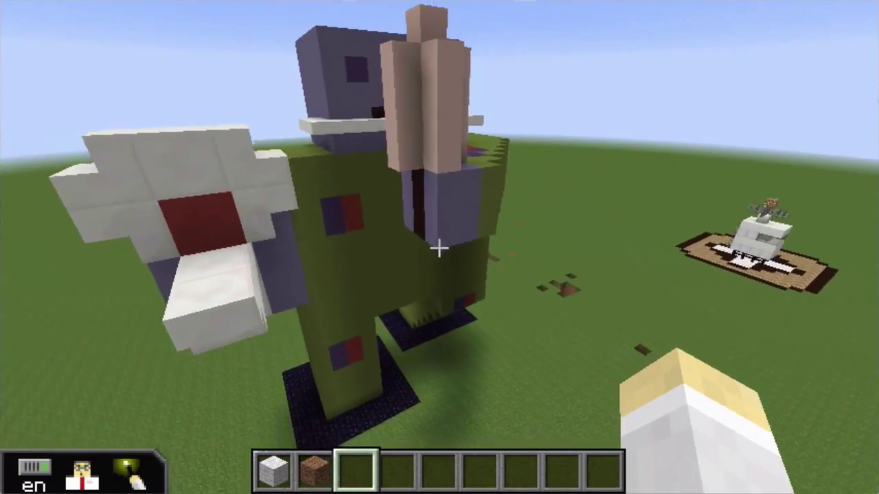
pyautogui.press('d')
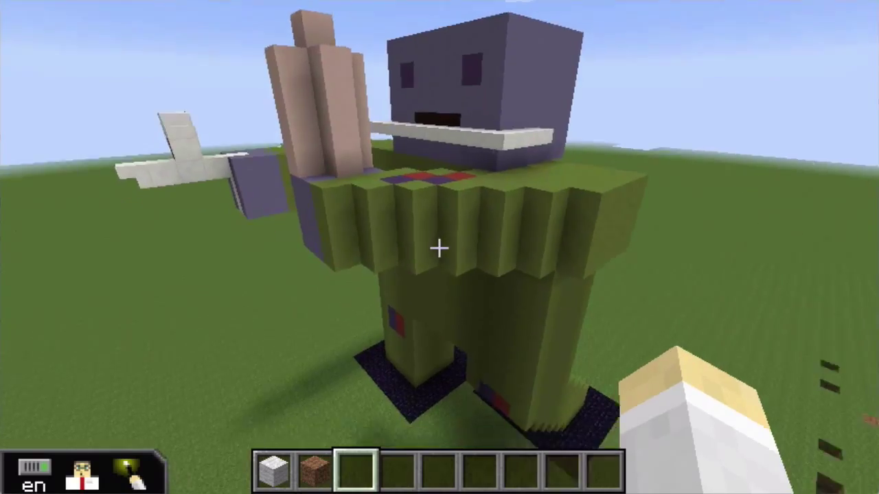
pyautogui.press('w')
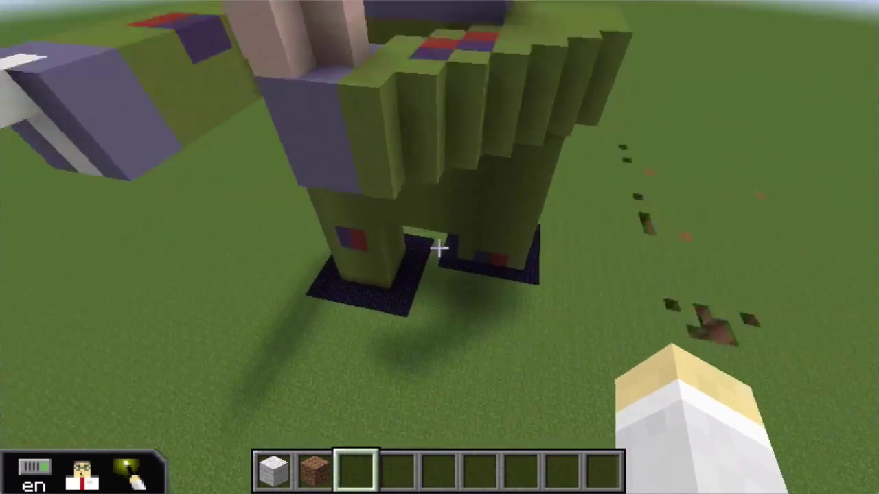
pyautogui.press('w')
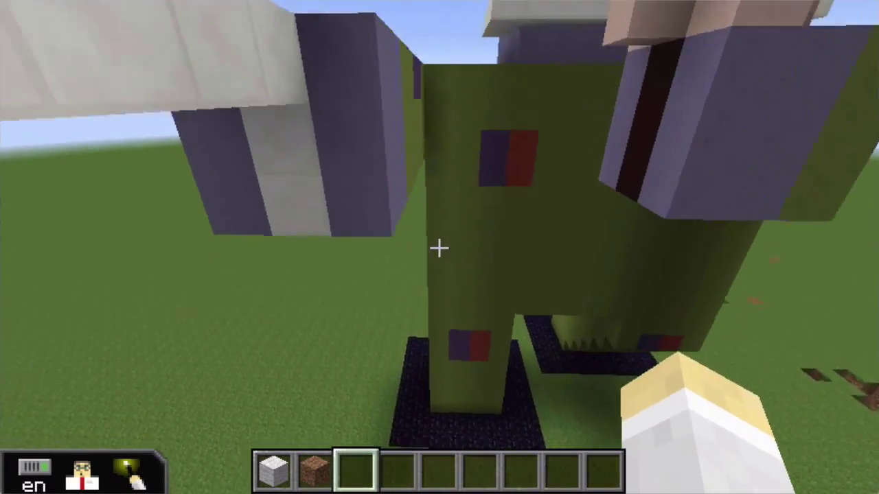
pyautogui.press('space')
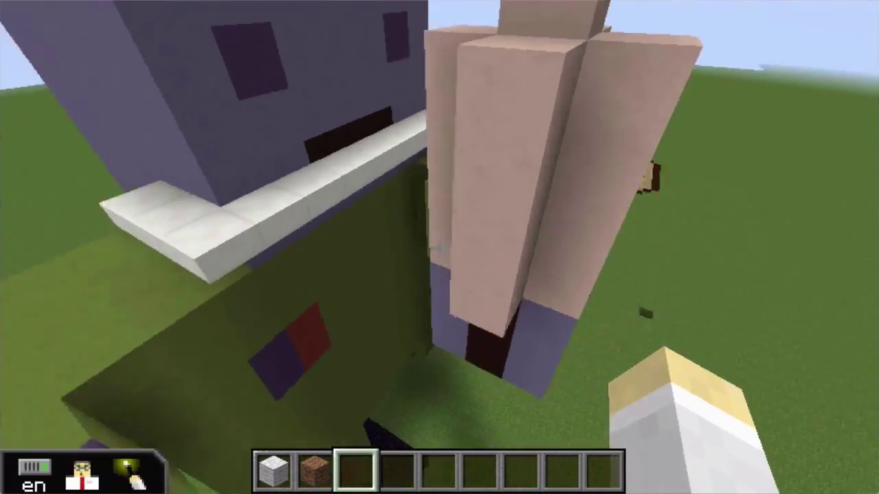
pyautogui.press('space')
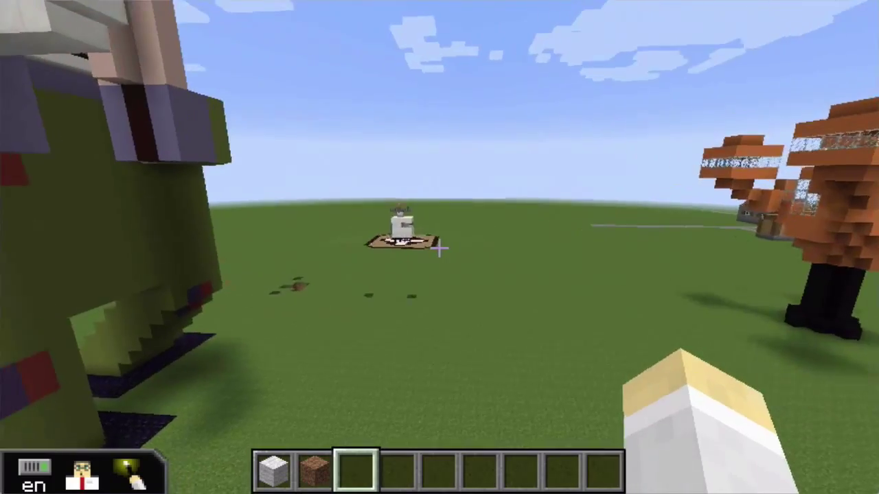
pyautogui.press('w')
pyautogui.press('shift')
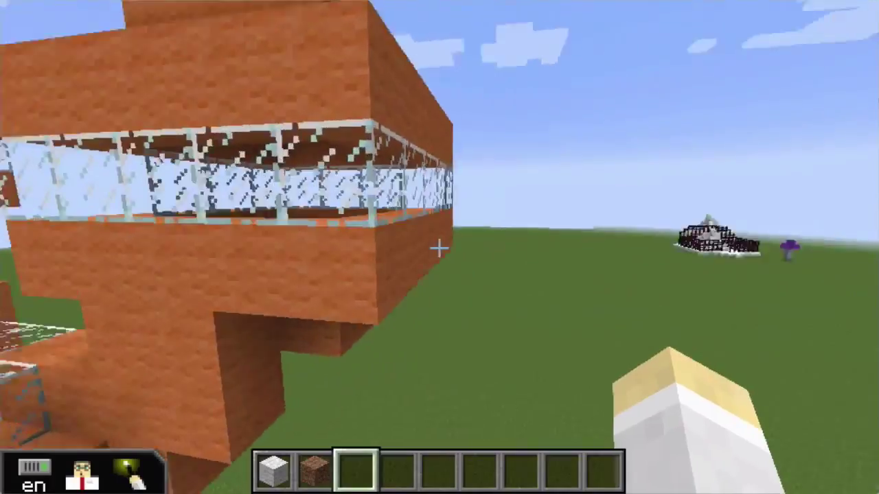
# Step: Move up against the orange building's glass band, then back off and face the green figure
pyautogui.press('w')
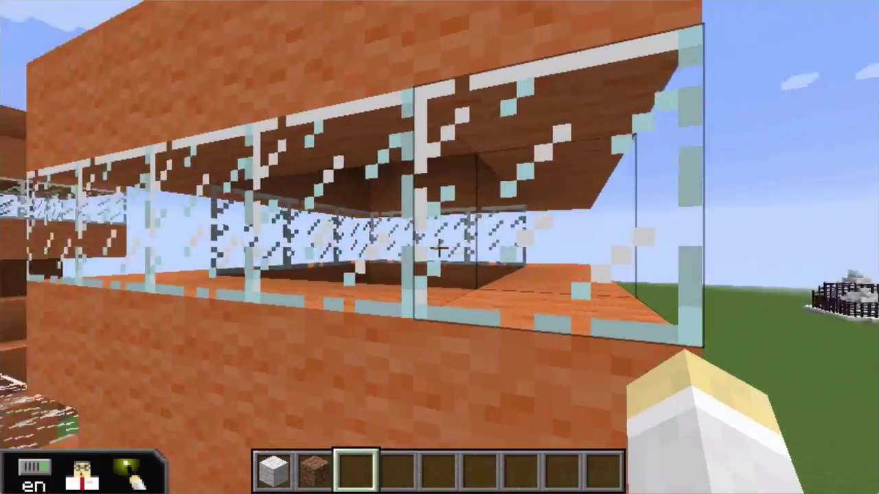
pyautogui.press('w')
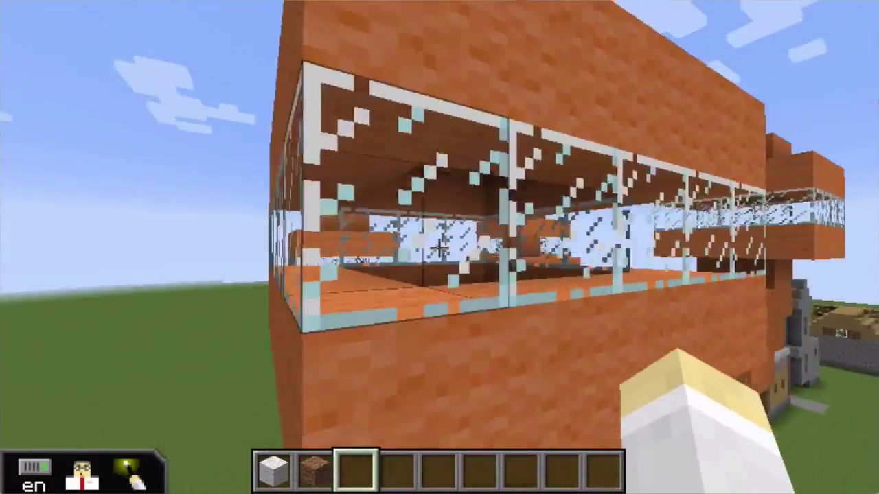
pyautogui.press('s')
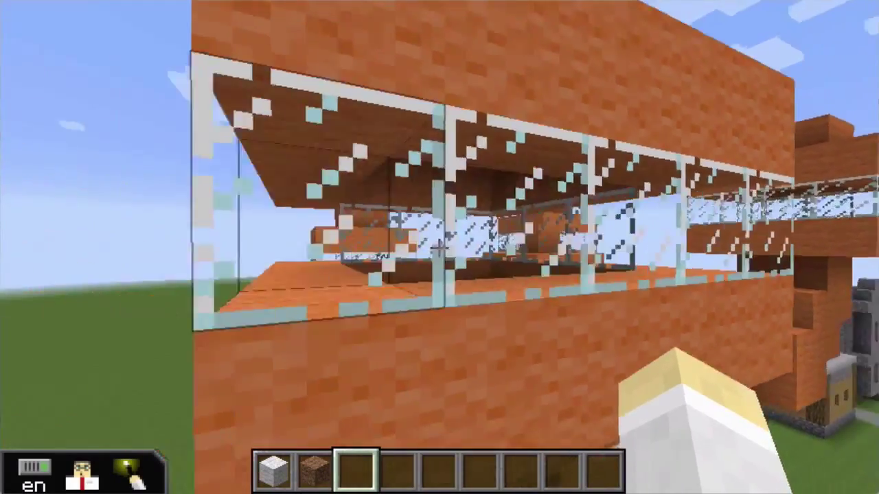
pyautogui.press('s')
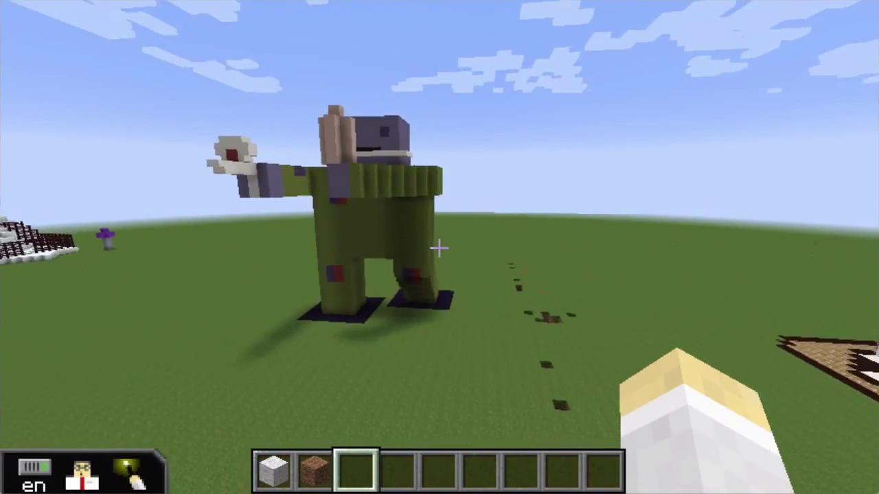
pyautogui.press('w')
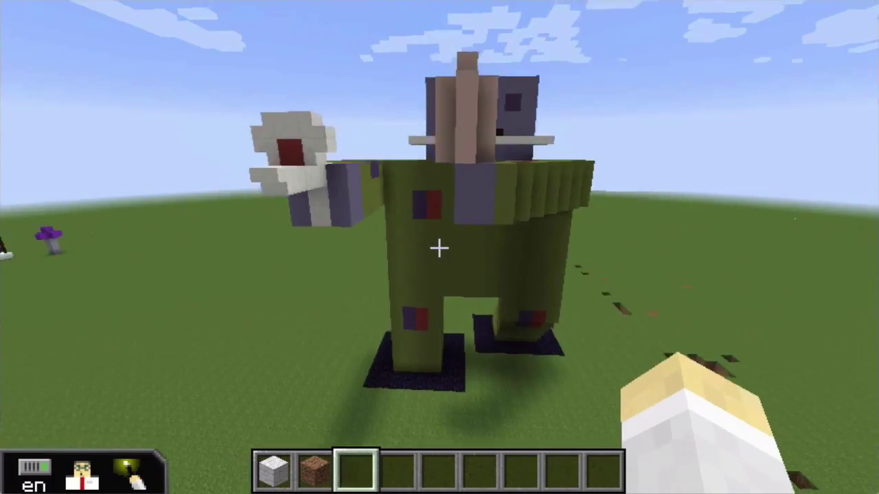
pyautogui.press('w')
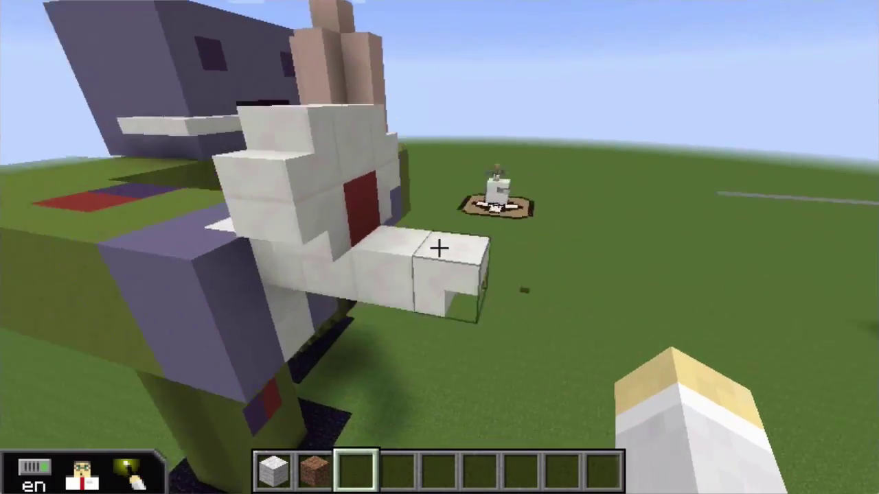
pyautogui.press('s')
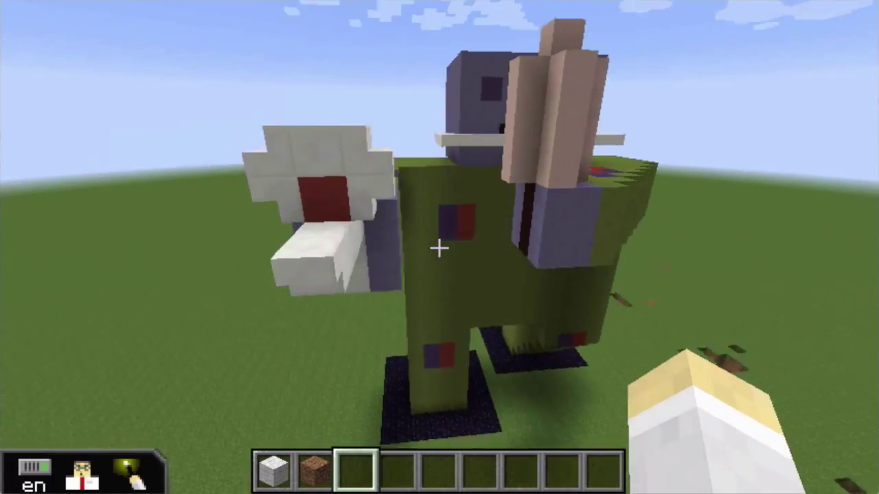
pyautogui.press('d')
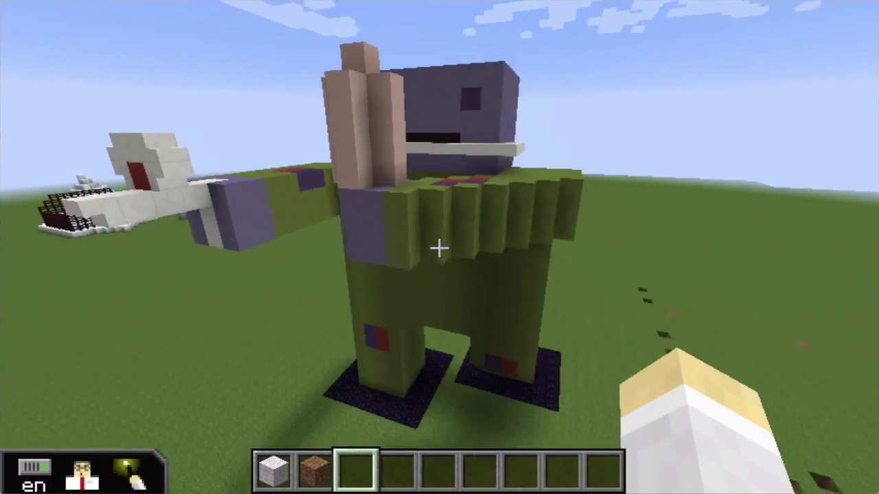
pyautogui.press('s')
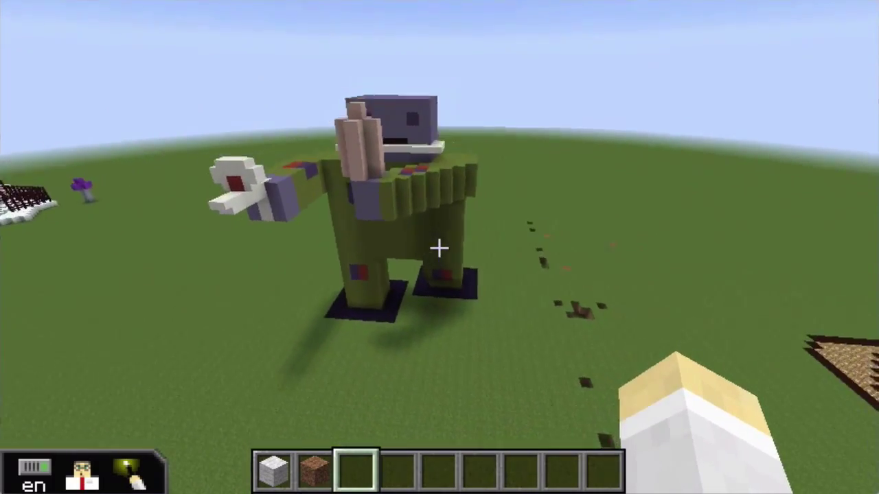
pyautogui.press('w')
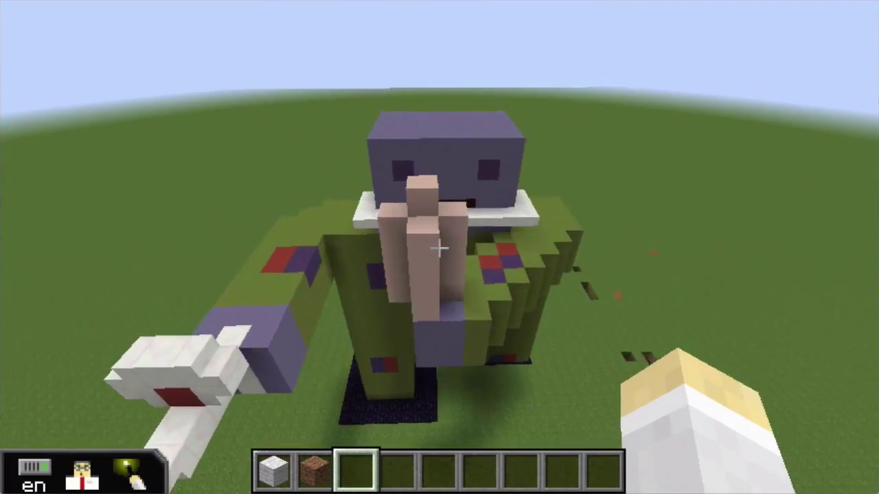
pyautogui.press('d')
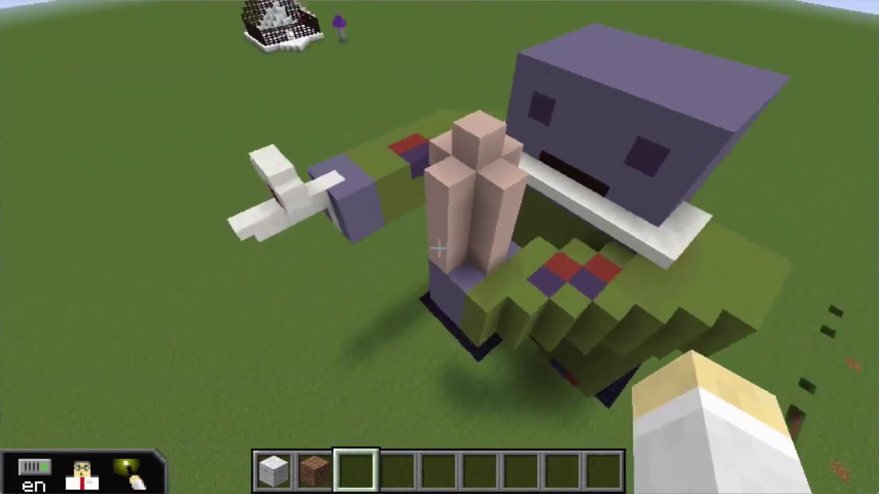
pyautogui.press('w')
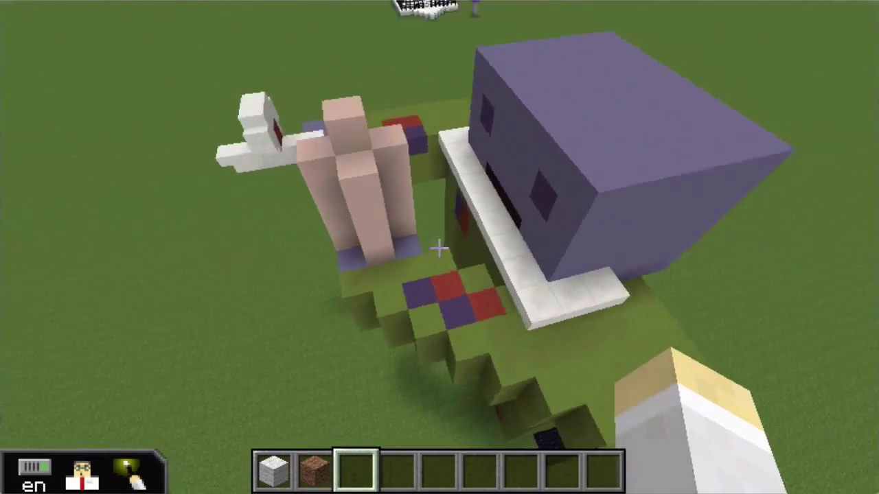
pyautogui.press('d')
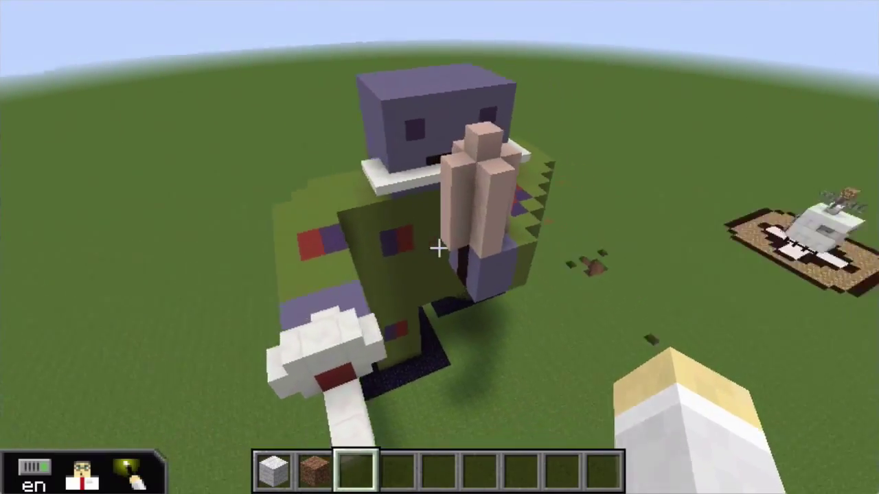
pyautogui.press('w')
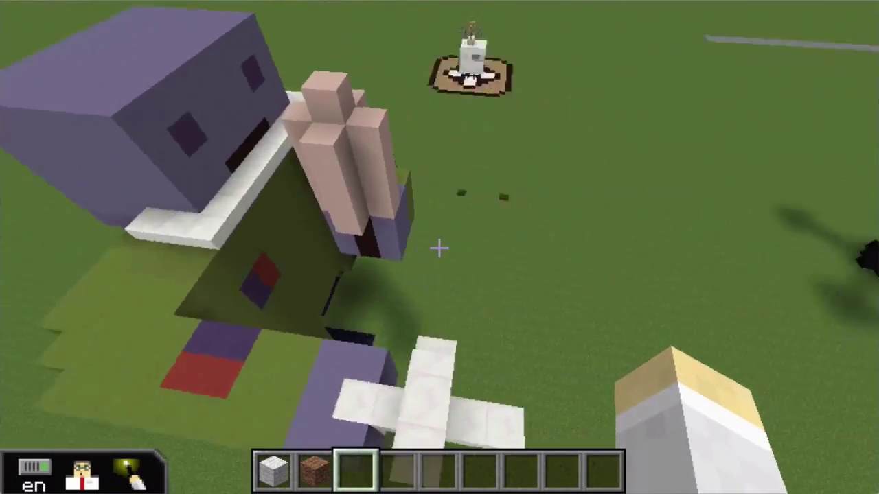
pyautogui.press('d')
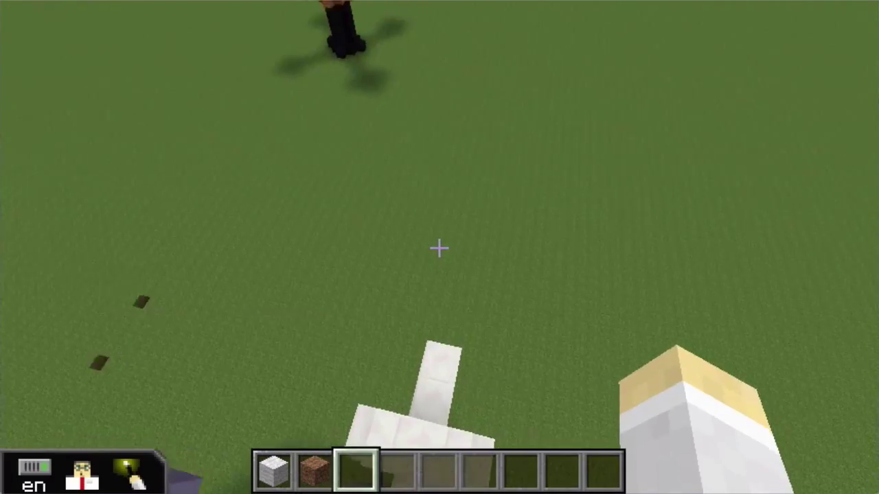
pyautogui.press('w')
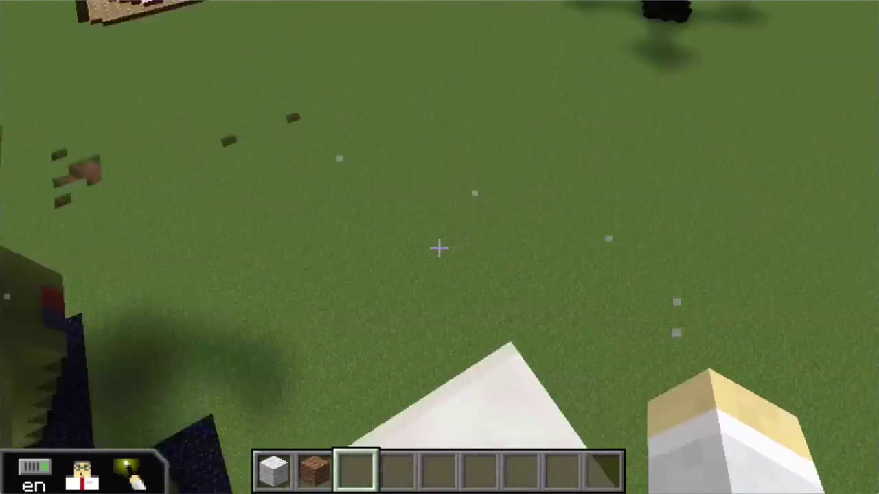
pyautogui.press('w')
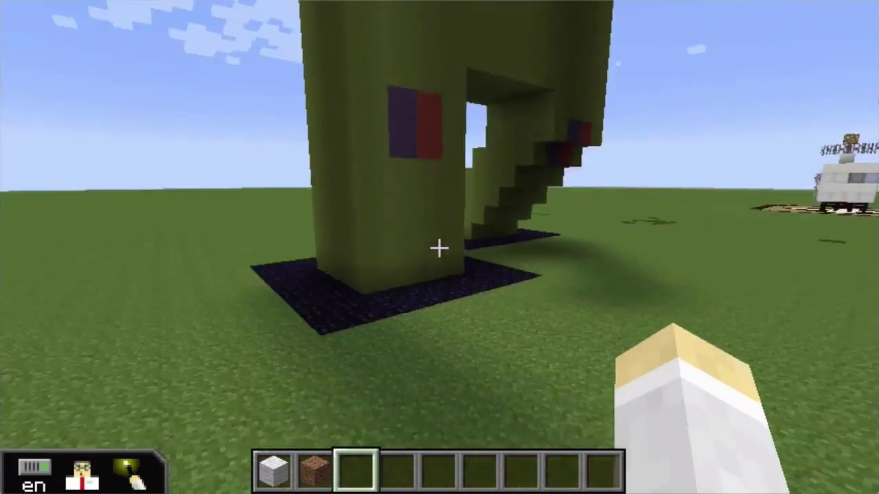
pyautogui.press('s')
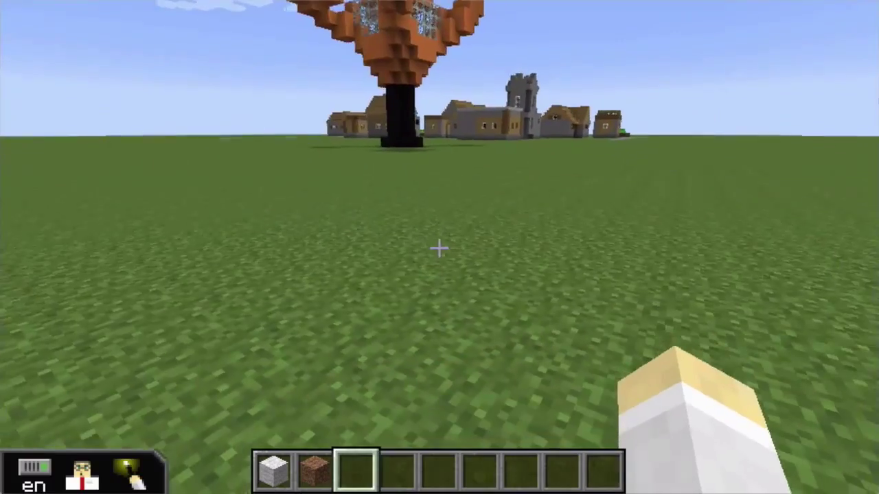
# Step: Put Jungle Wood into hotbar slot 3 from the creative inventory and hold it
pyautogui.press('e')
pyautogui.click(383, 238)
pyautogui.click(348, 350)
pyautogui.press('e')
pyautogui.scroll(-2, 439, 247)
pyautogui.press('3')
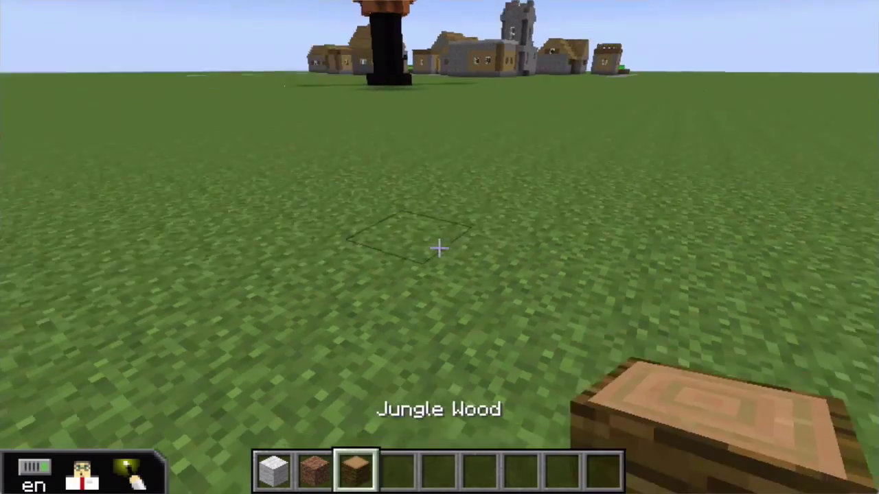
# Step: Place four Jungle Wood blocks on the grass as a small stacked wall
pyautogui.rightClick(439, 247)
pyautogui.rightClick(439, 247)
pyautogui.rightClick(440, 247)
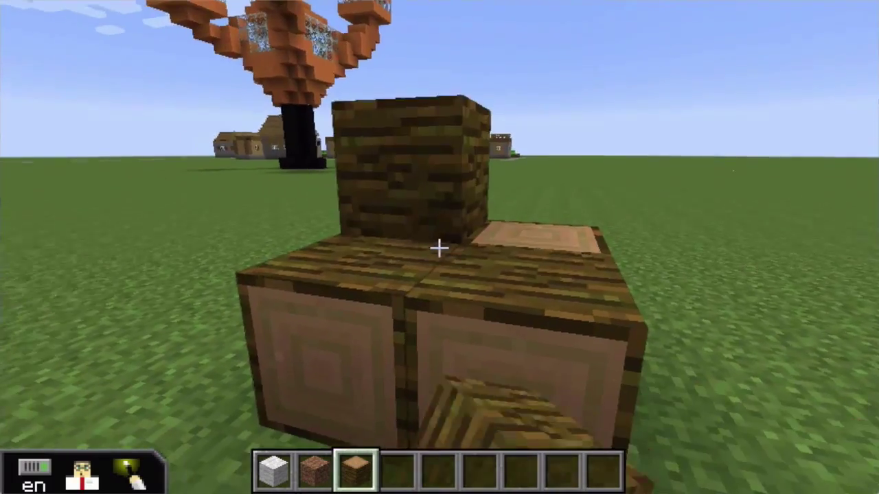
pyautogui.rightClick(439, 247)
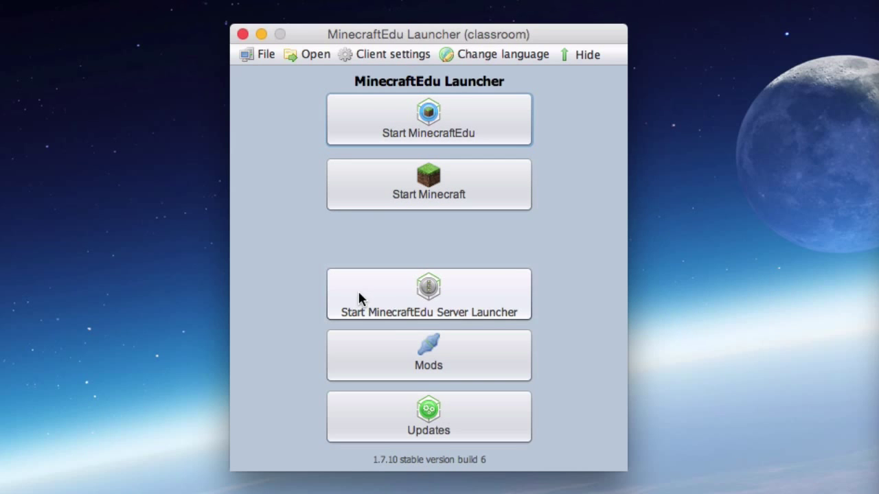
# Step: Open the savedworlds folder in Finder from the christmas Day world's settings in the server launcher
pyautogui.click(375, 300)
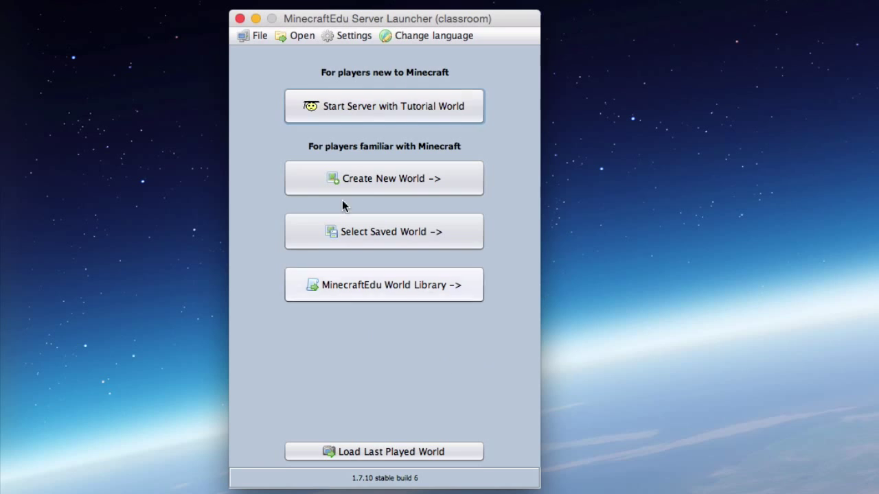
pyautogui.click(399, 232)
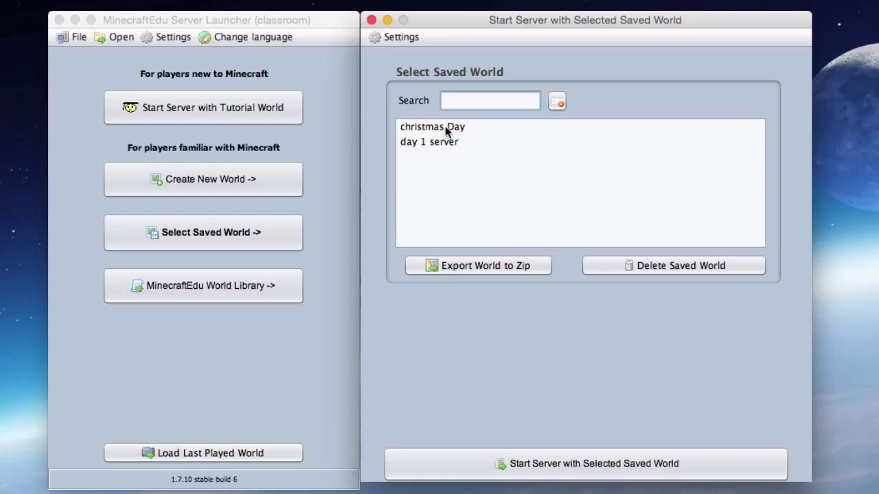
pyautogui.click(445, 129)
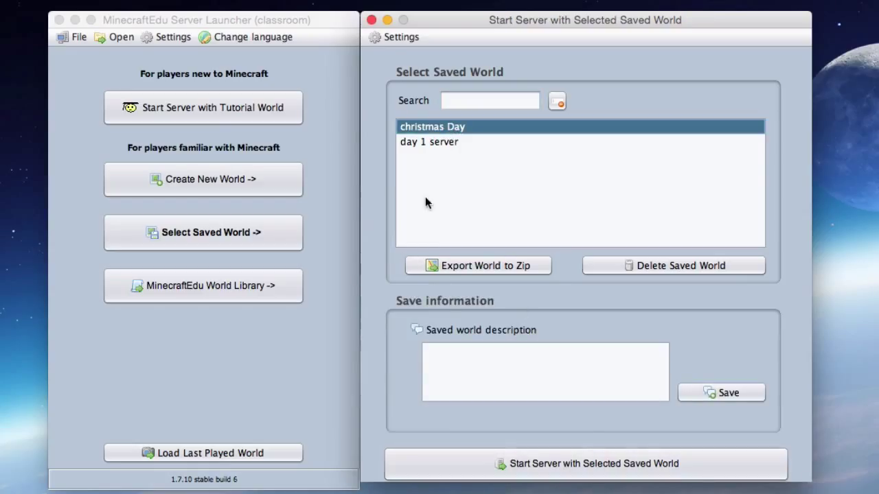
pyautogui.click(394, 37)
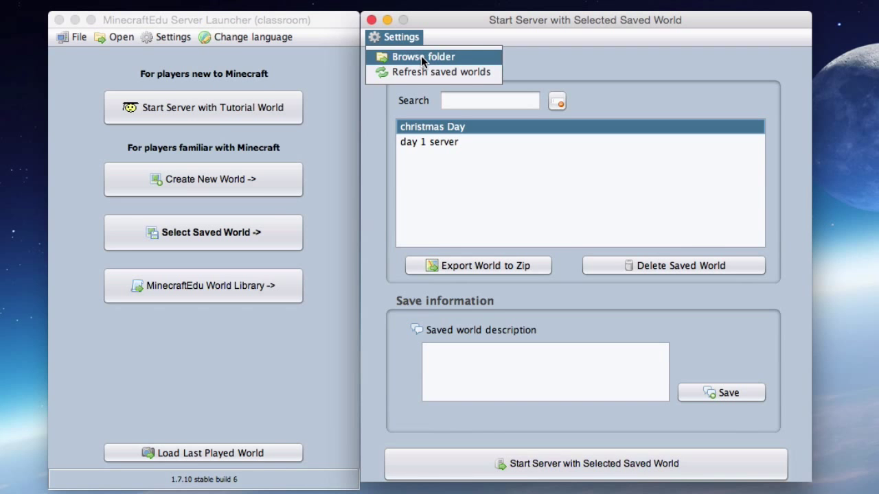
pyautogui.click(422, 58)
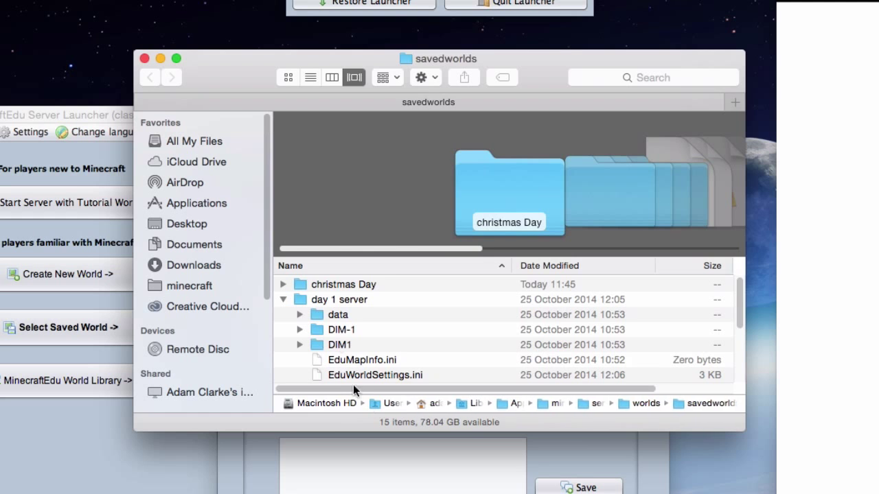
# Step: Collapse day 1 server, expand christmas Day to browse its world files, then collapse it
pyautogui.click(283, 300)
pyautogui.click(302, 285)
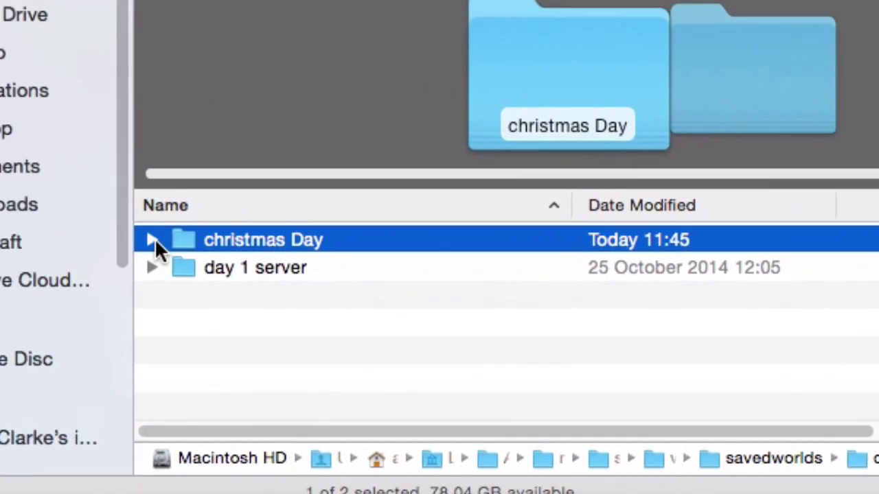
pyautogui.click(282, 284)
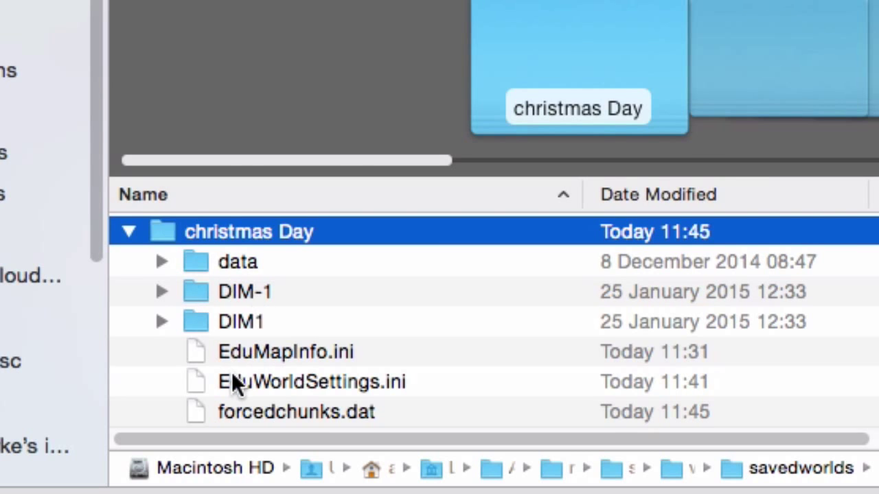
pyautogui.scroll(-5, 233, 378)
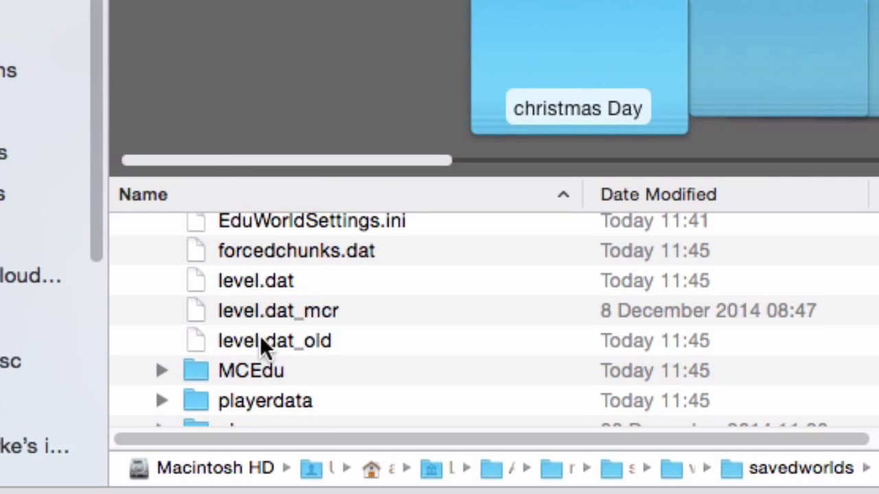
pyautogui.scroll(-5, 261, 343)
pyautogui.scroll(3, 184, 350)
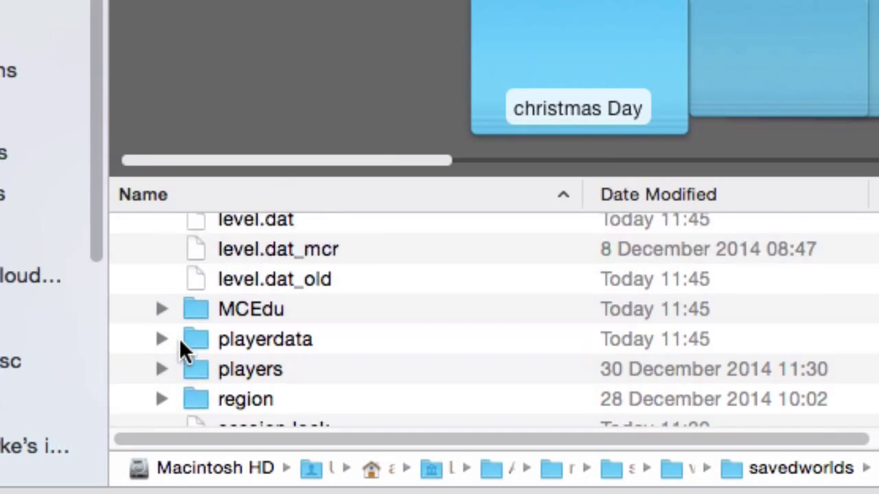
pyautogui.scroll(5, 179, 338)
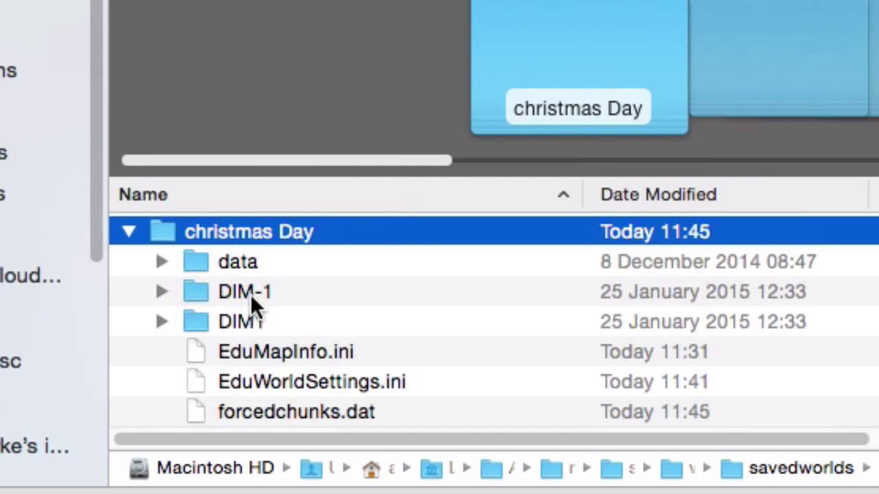
pyautogui.click(129, 228)
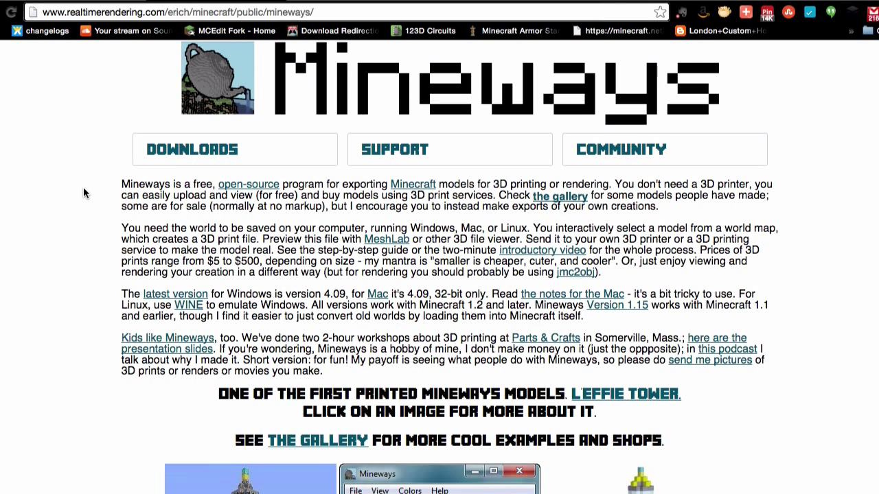
# Step: Scroll through the Eiffel tower example from Minecraft build to printed model, then back to the page top
pyautogui.scroll(-9, 163, 343)
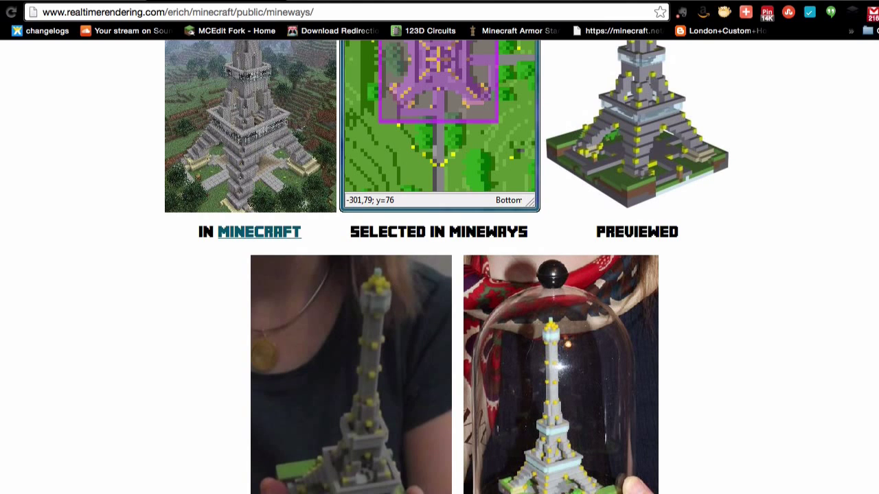
pyautogui.scroll(2, 274, 316)
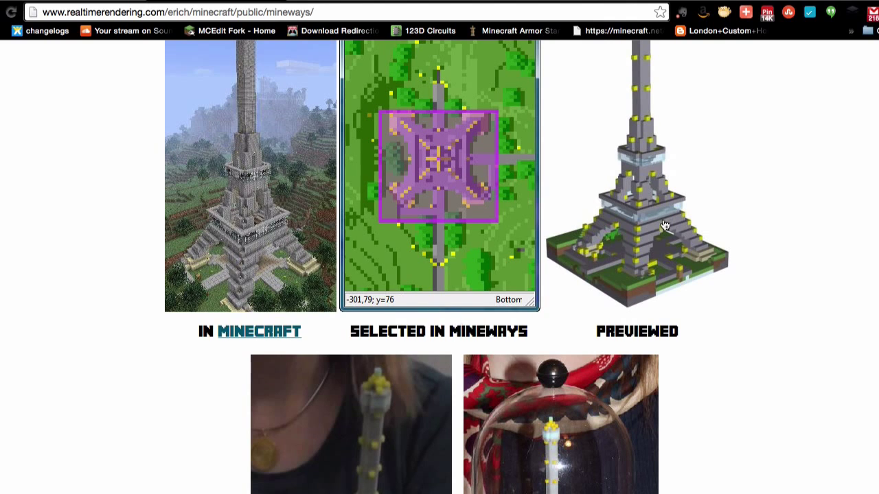
pyautogui.scroll(6, 664, 225)
pyautogui.scroll(-2, 667, 219)
pyautogui.scroll(-8, 667, 248)
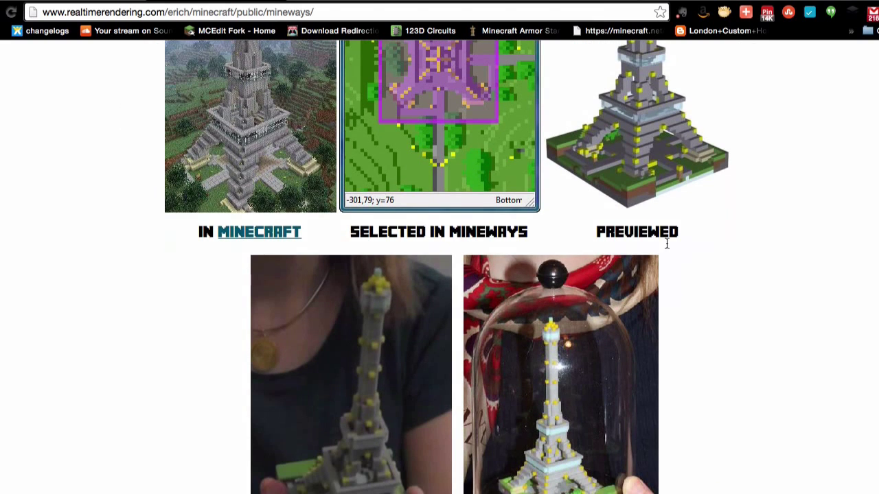
pyautogui.scroll(-3, 390, 490)
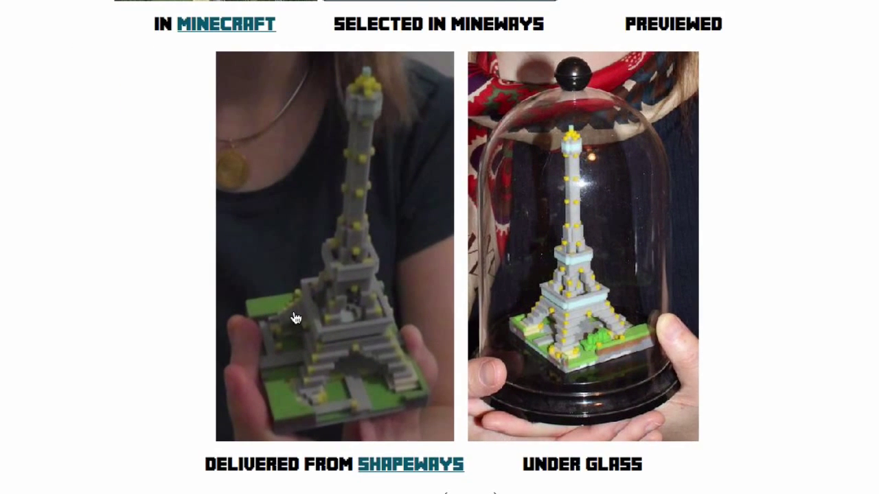
pyautogui.scroll(4, 287, 316)
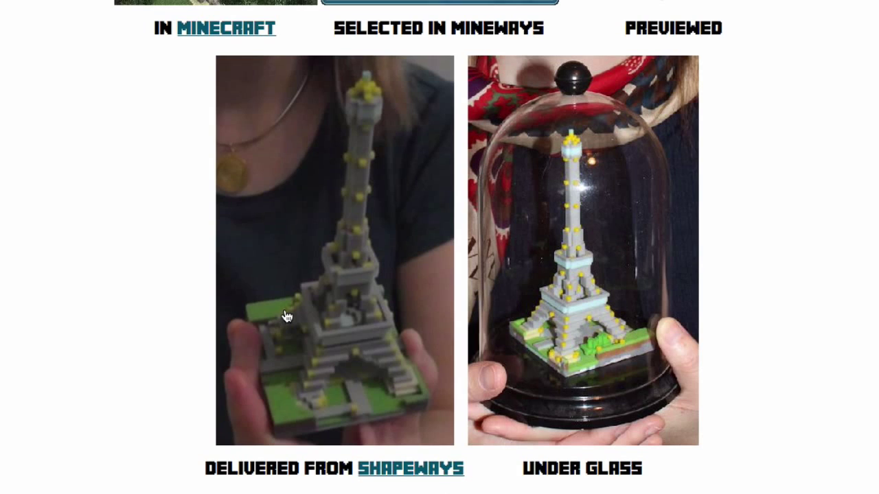
pyautogui.scroll(1, 287, 317)
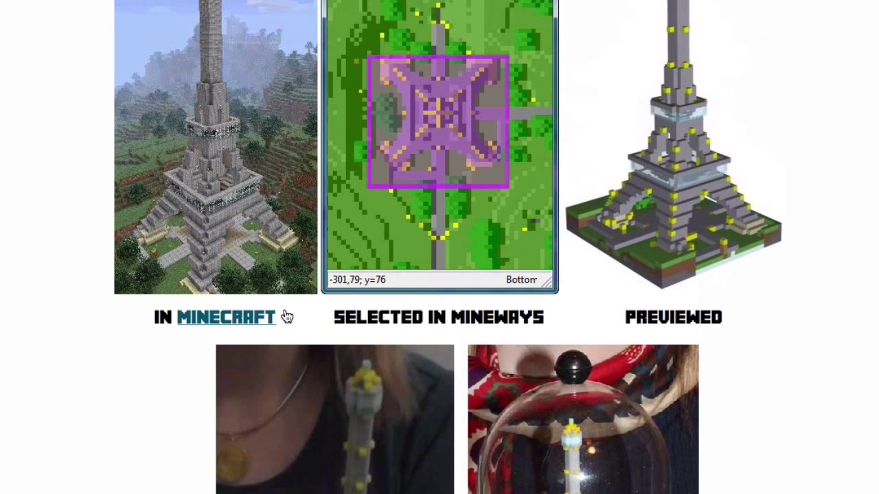
pyautogui.scroll(1, 51, 255)
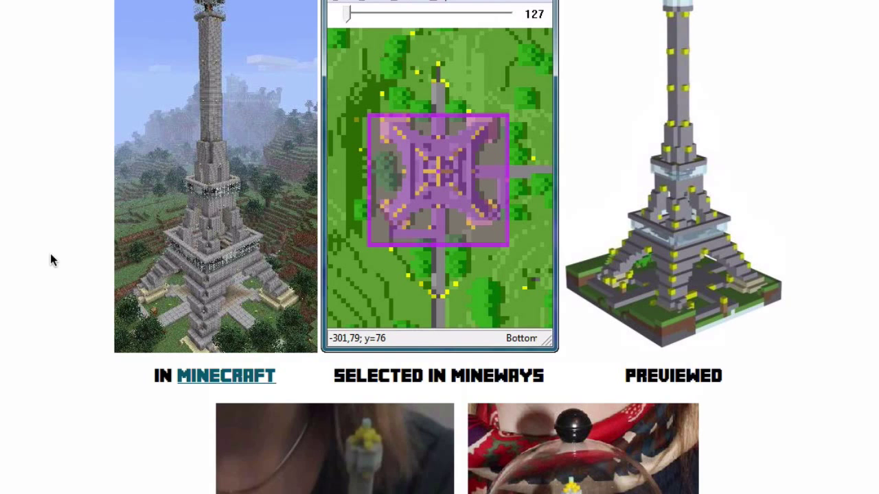
pyautogui.scroll(1, 21, 241)
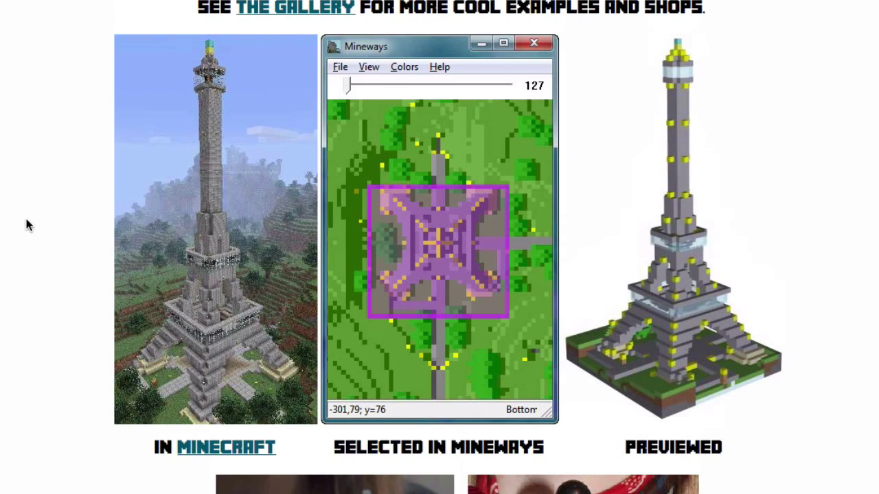
pyautogui.scroll(4, 26, 225)
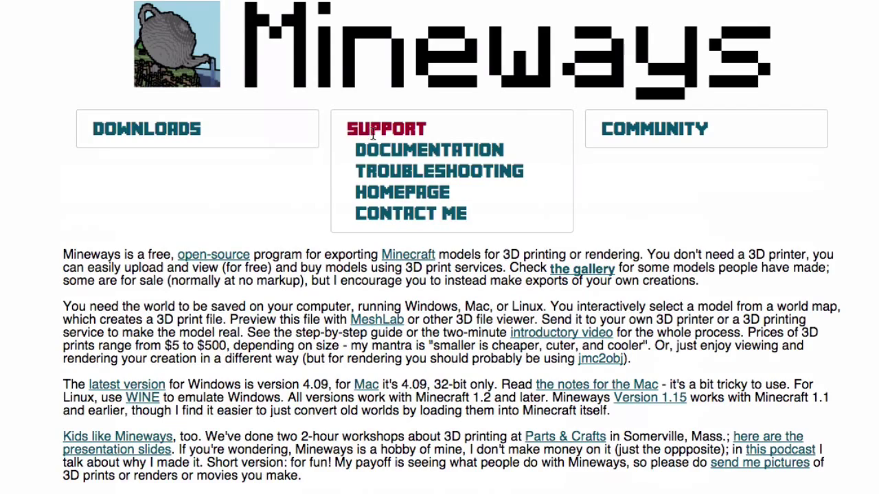
# Step: Go to the Mineways Gallery page through the Community menu
pyautogui.moveTo(631, 136)
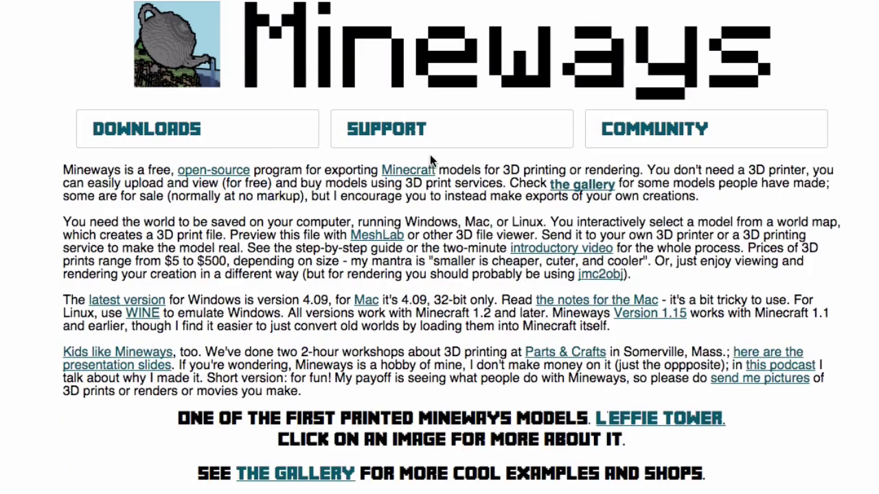
pyautogui.moveTo(419, 140)
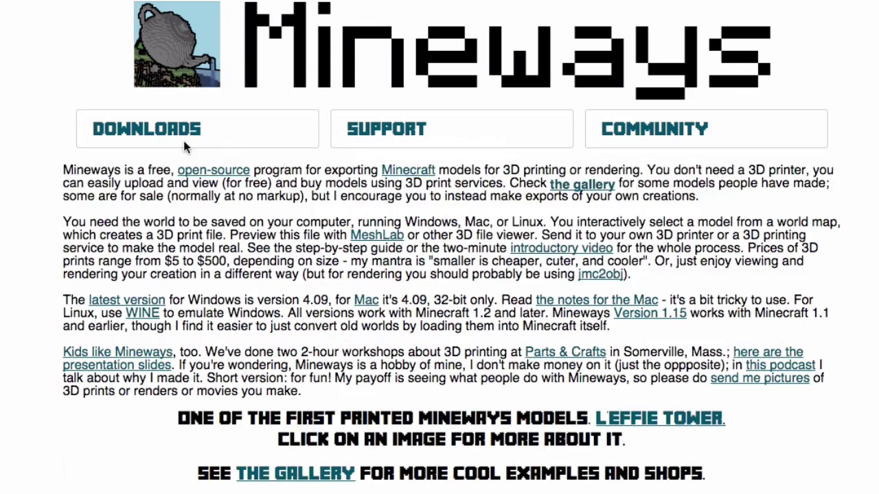
pyautogui.moveTo(183, 140)
pyautogui.moveTo(637, 127)
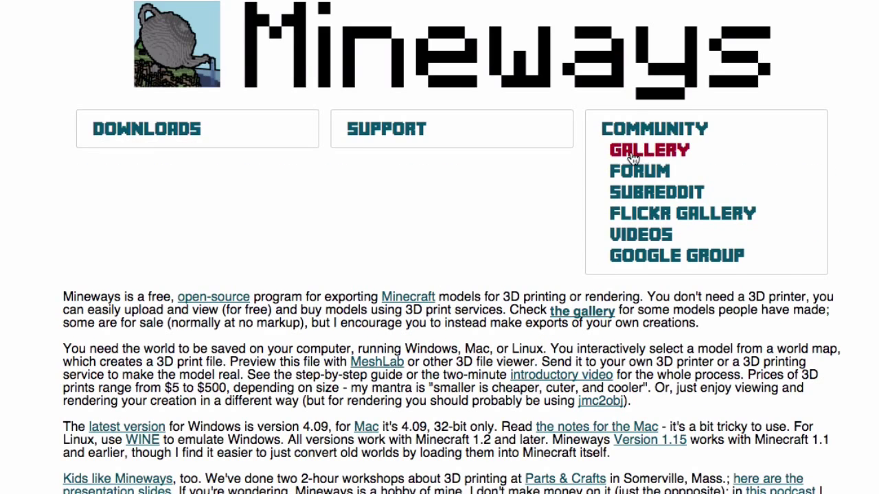
pyautogui.scroll(-10, 185, 355)
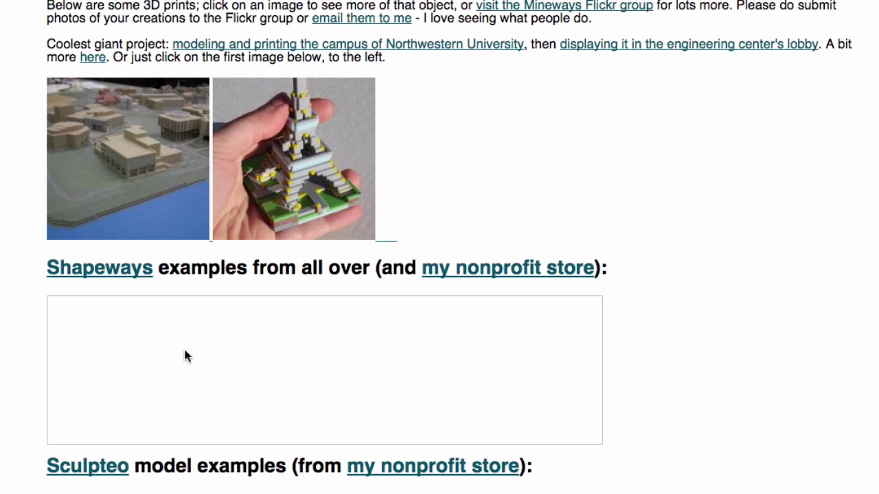
pyautogui.scroll(3, 215, 385)
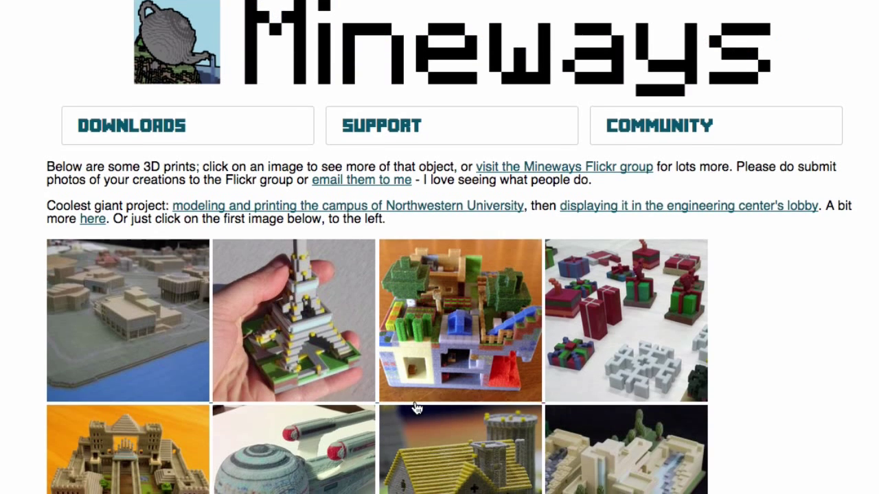
# Step: Scroll down through the gallery's grid of 3D-printed model photos
pyautogui.scroll(-2, 416, 408)
pyautogui.scroll(-2, 415, 408)
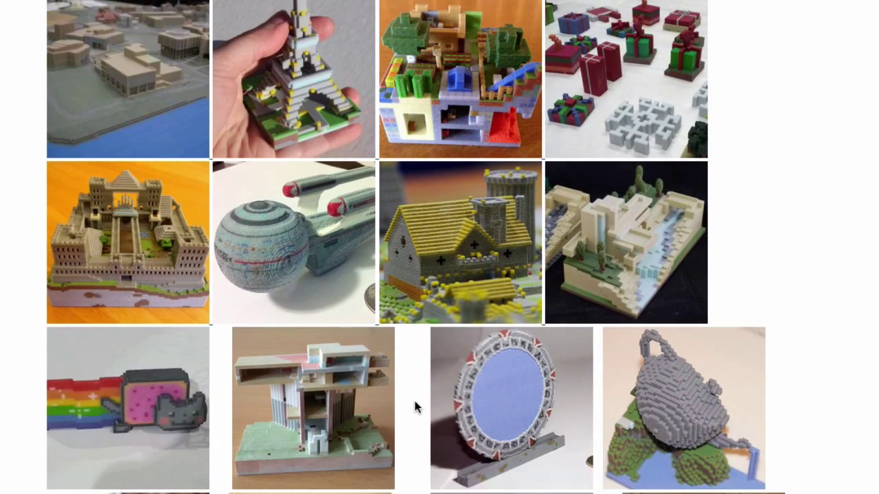
pyautogui.scroll(-4, 414, 407)
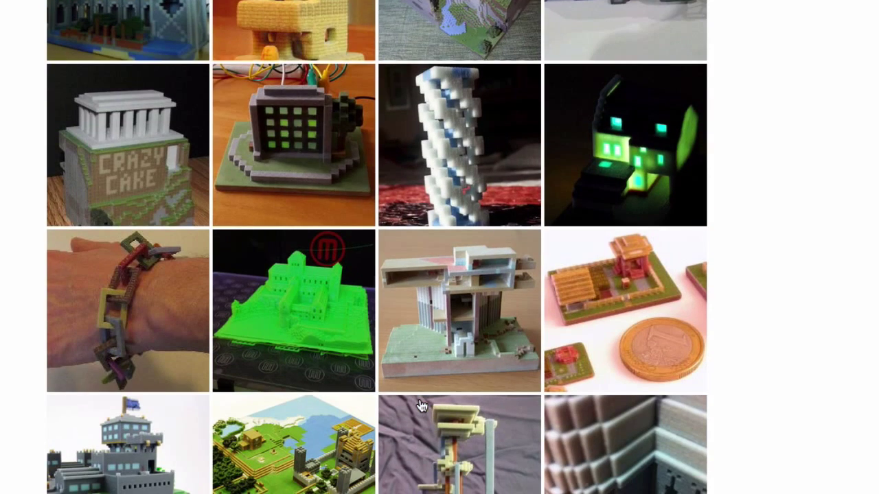
pyautogui.scroll(-3, 422, 407)
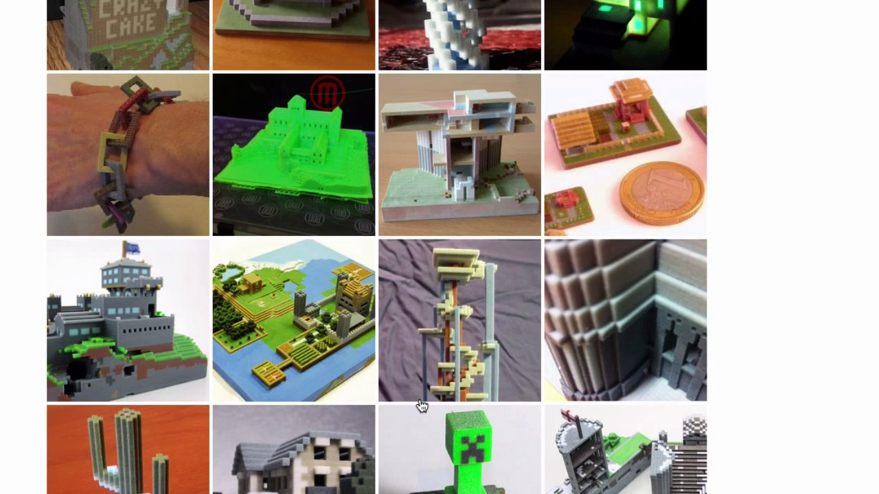
pyautogui.scroll(-3, 421, 407)
pyautogui.scroll(-4, 422, 406)
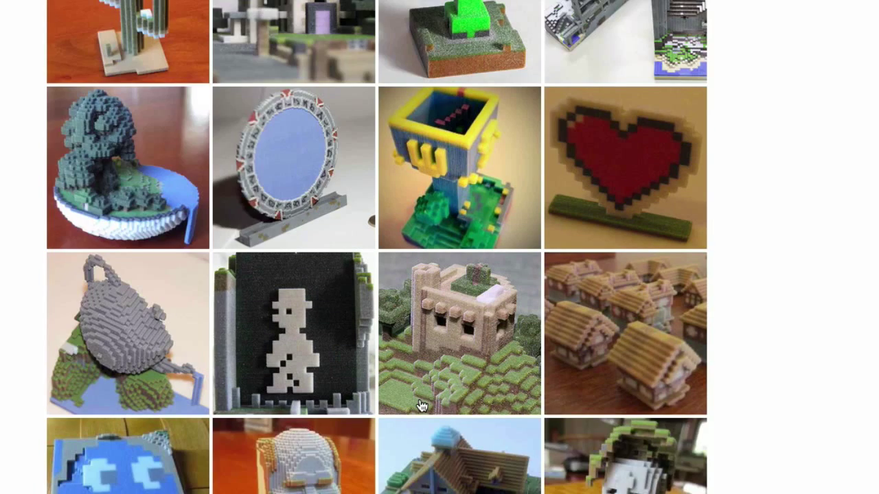
pyautogui.scroll(-4, 421, 406)
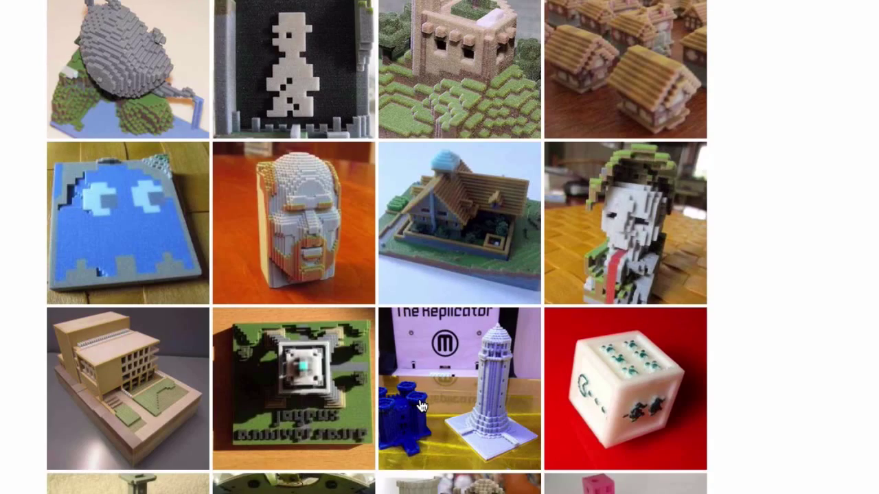
pyautogui.scroll(-7, 421, 406)
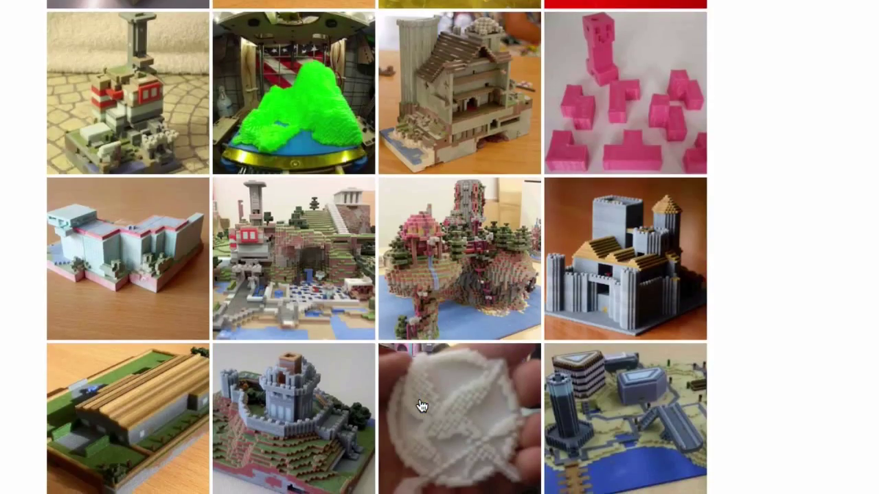
pyautogui.scroll(-13, 422, 407)
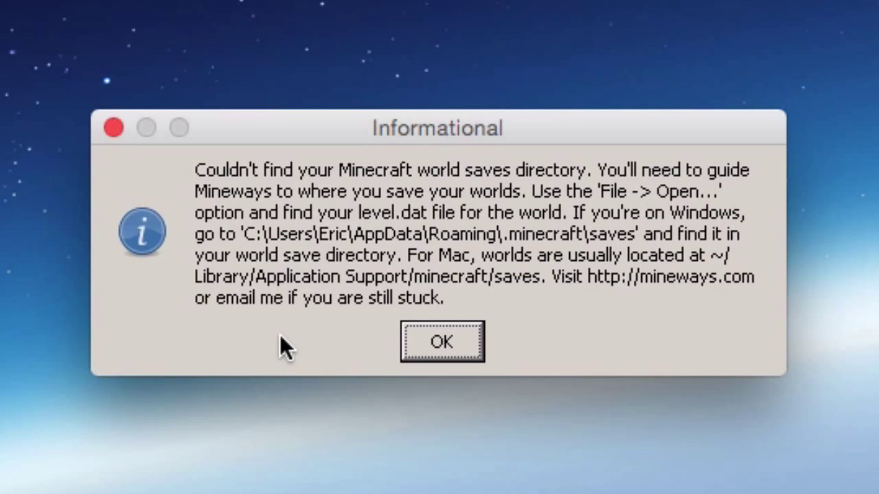
# Step: Dismiss the missing-saves notice with OK and drag the empty Mineways window to the right
pyautogui.click(443, 341)
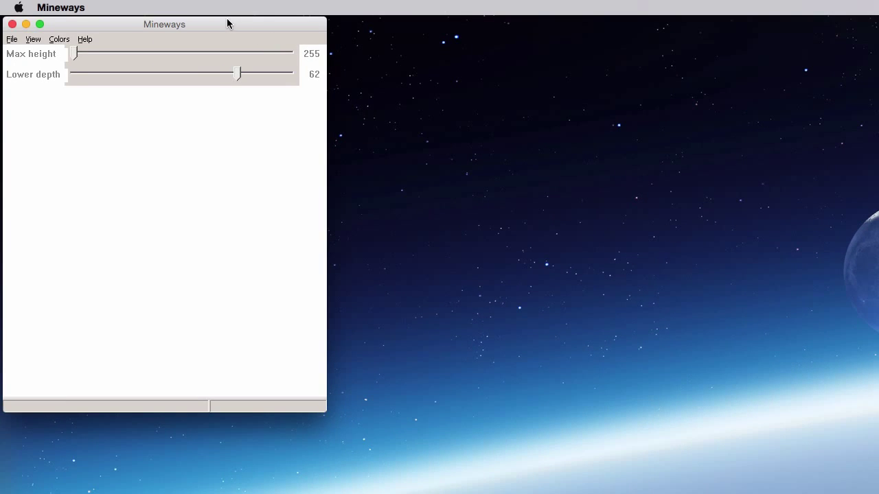
pyautogui.moveTo(226, 24); pyautogui.dragTo(741, 115)
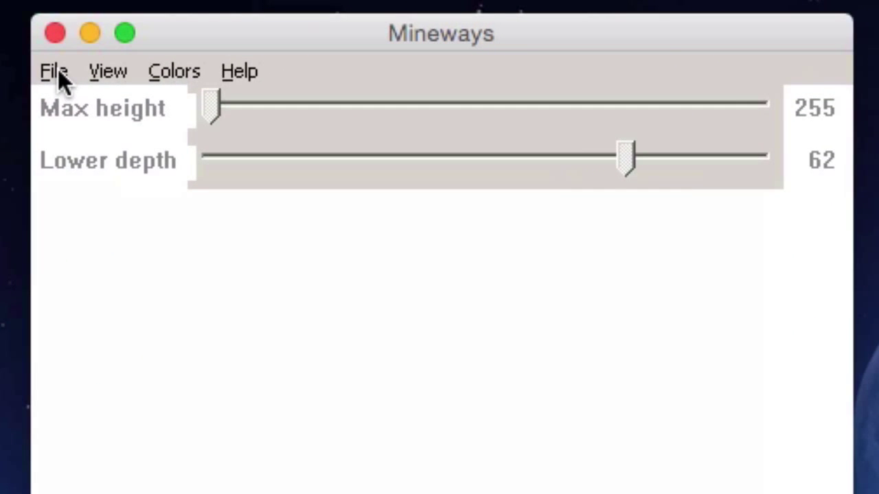
# Step: Open a world from disk and browse from the home folder into Library > Application Support
pyautogui.click(58, 71)
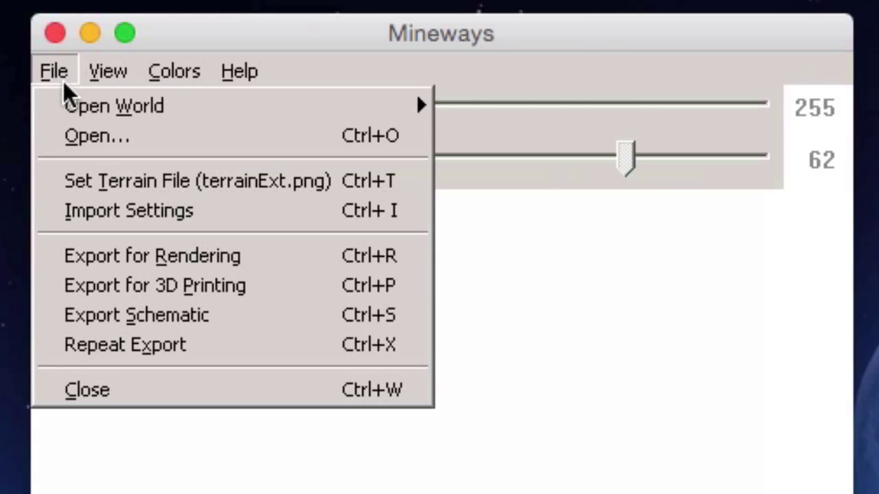
pyautogui.moveTo(149, 122)
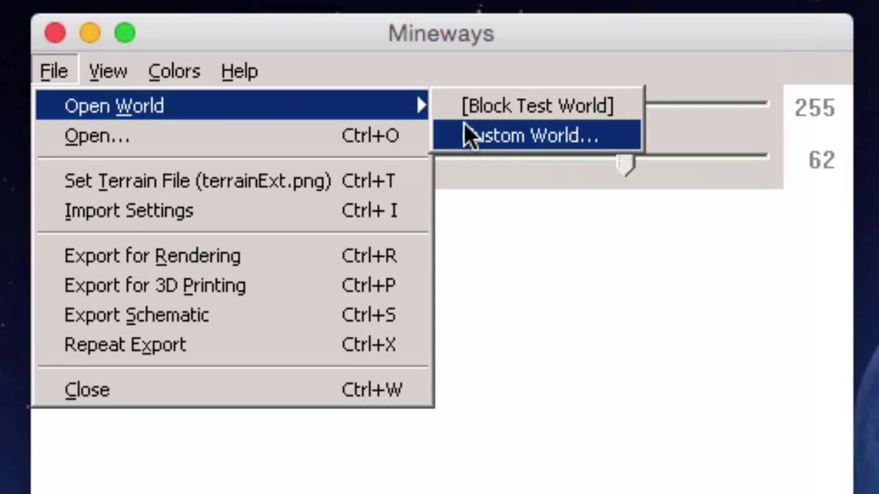
pyautogui.click(521, 136)
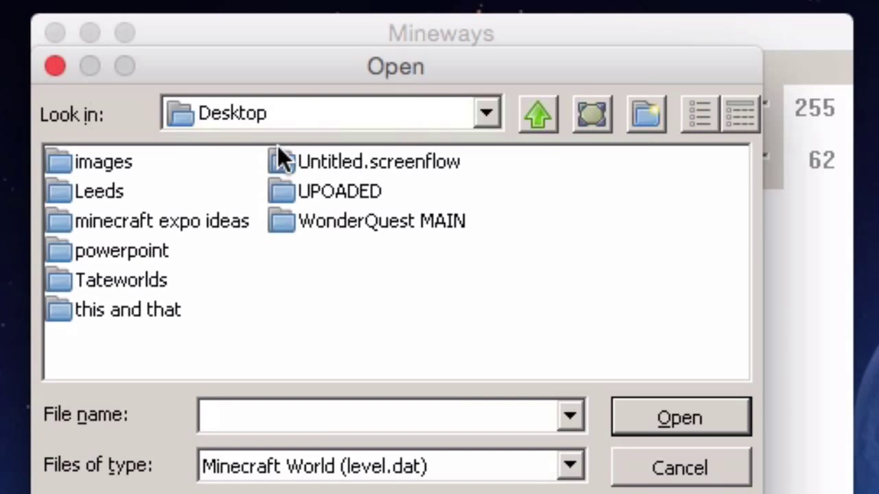
pyautogui.click(535, 114)
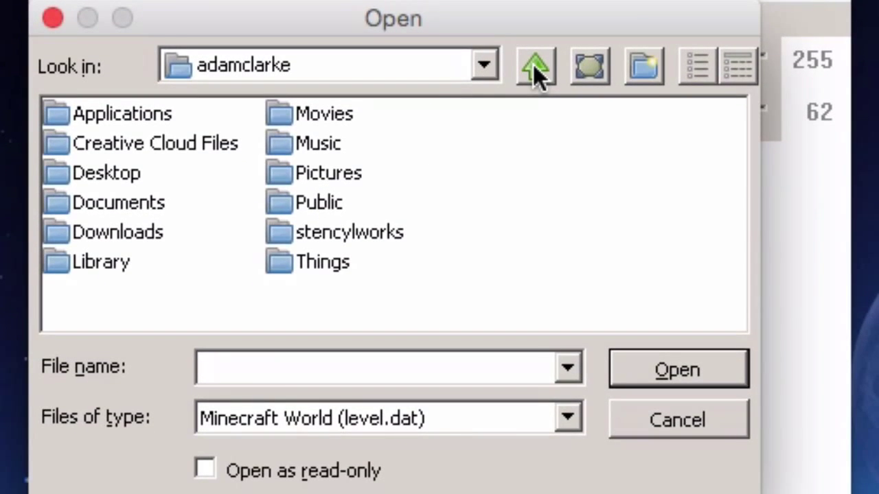
pyautogui.click(102, 254)
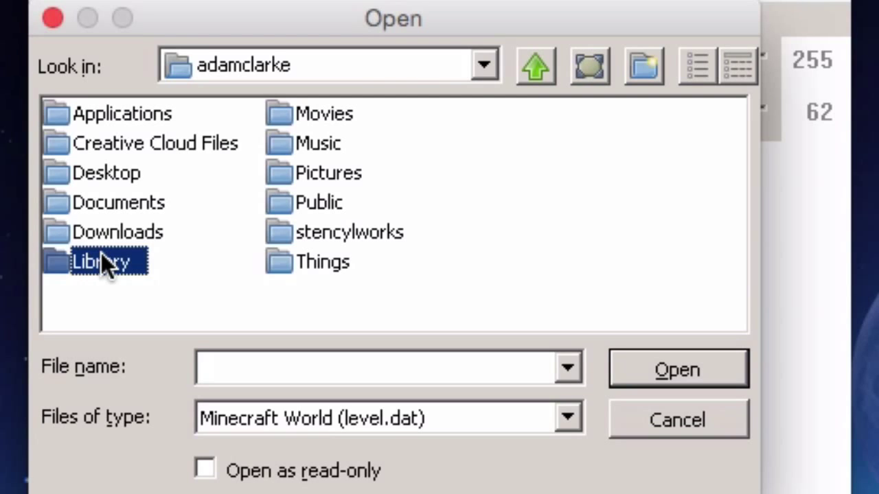
pyautogui.doubleClick(62, 260)
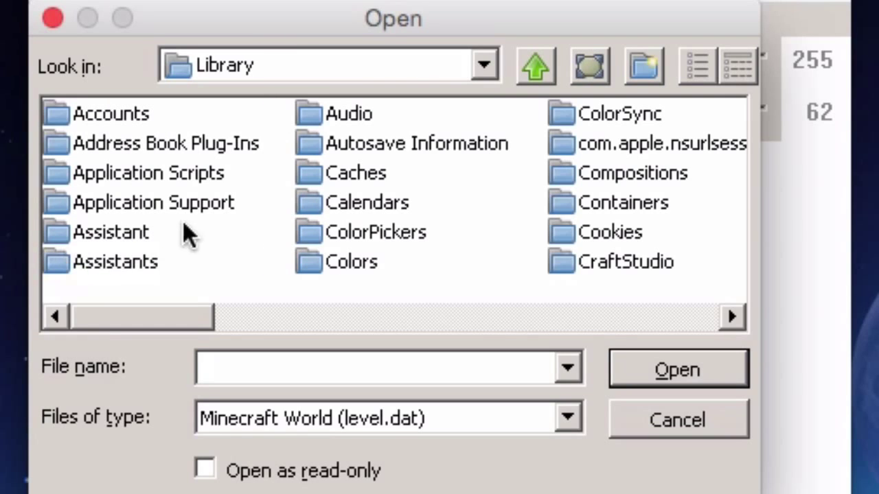
pyautogui.doubleClick(127, 199)
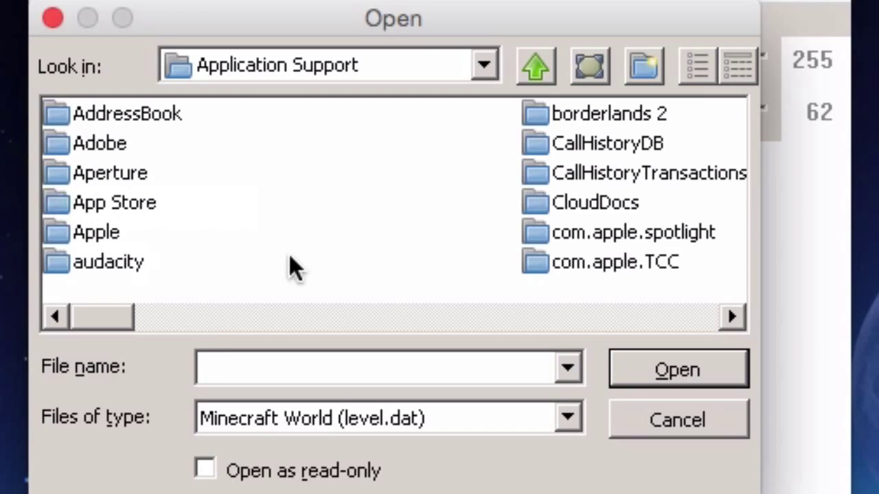
pyautogui.moveTo(112, 306); pyautogui.dragTo(383, 311)
# Step: Load level.dat from minecraftedu > servertool > worlds > savedworlds > christmas Day
pyautogui.doubleClick(567, 145)
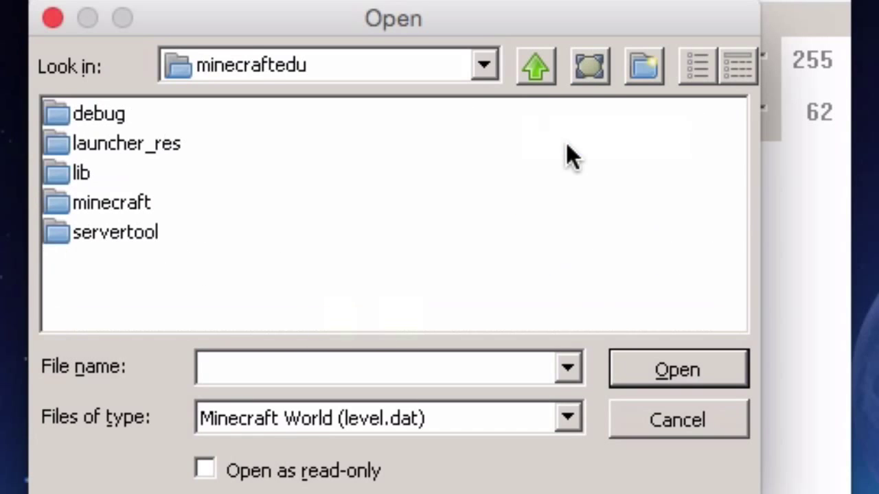
pyautogui.doubleClick(58, 233)
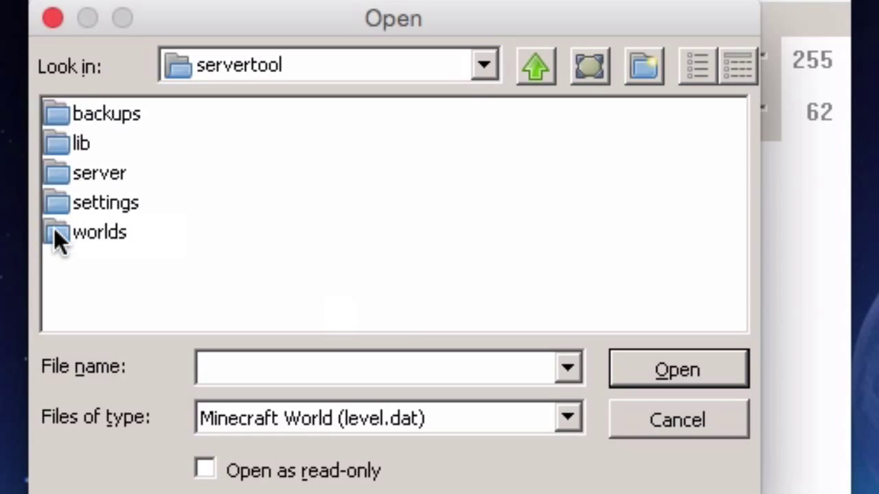
pyautogui.doubleClick(55, 231)
pyautogui.doubleClick(66, 151)
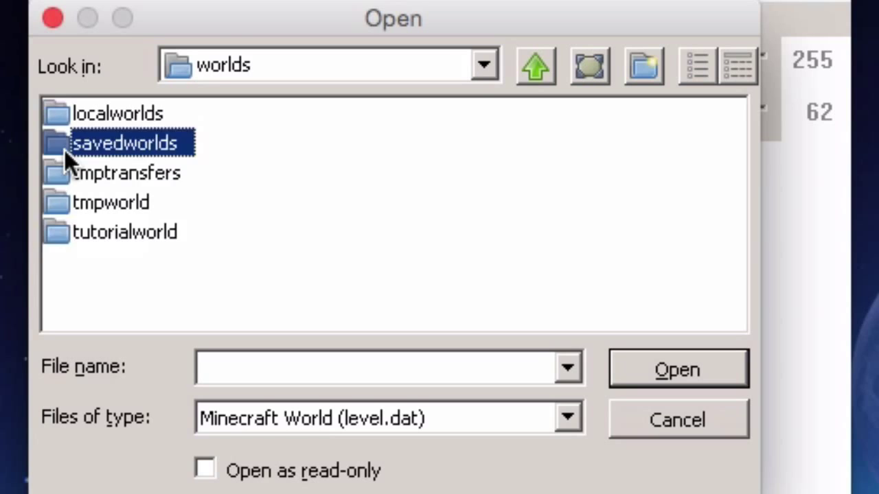
pyautogui.click(82, 111)
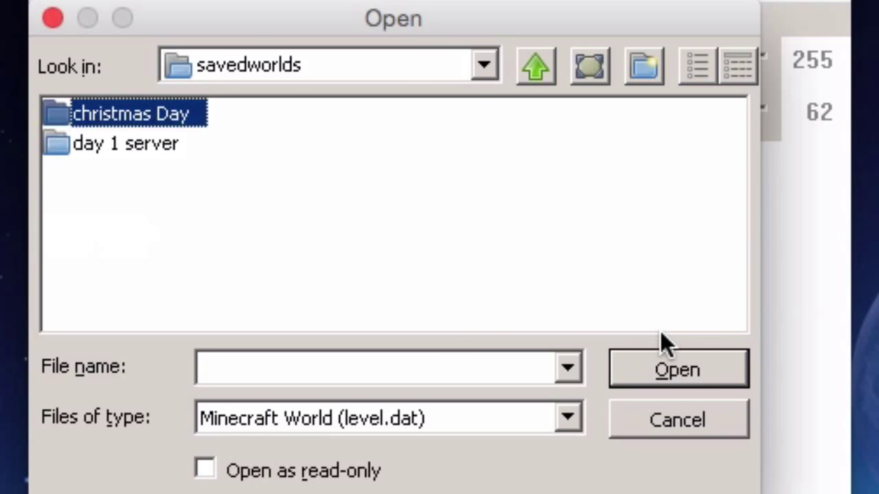
pyautogui.click(662, 369)
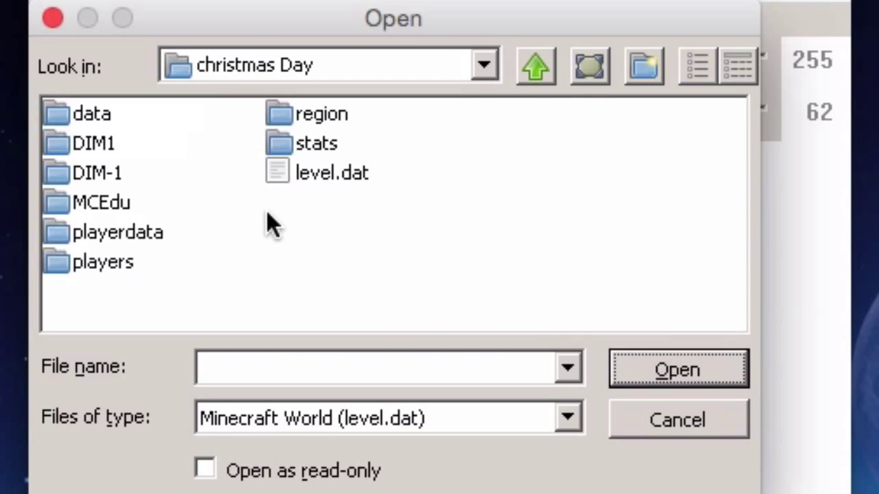
pyautogui.click(282, 171)
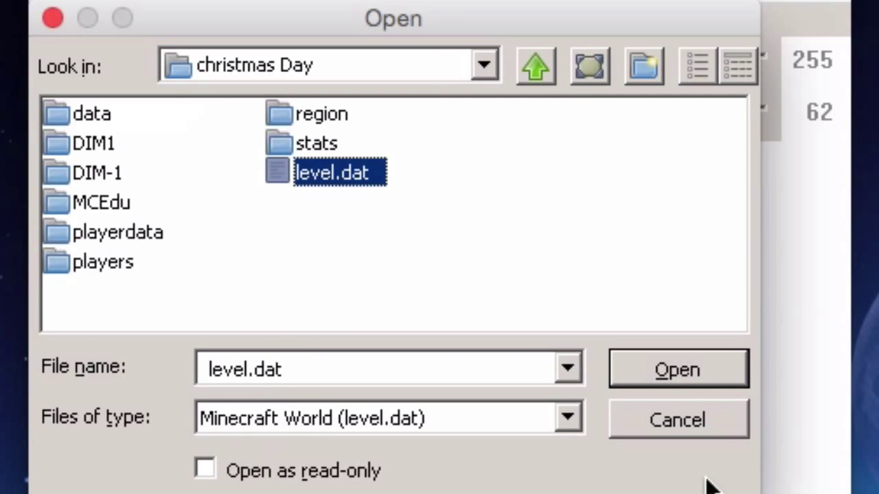
pyautogui.click(676, 371)
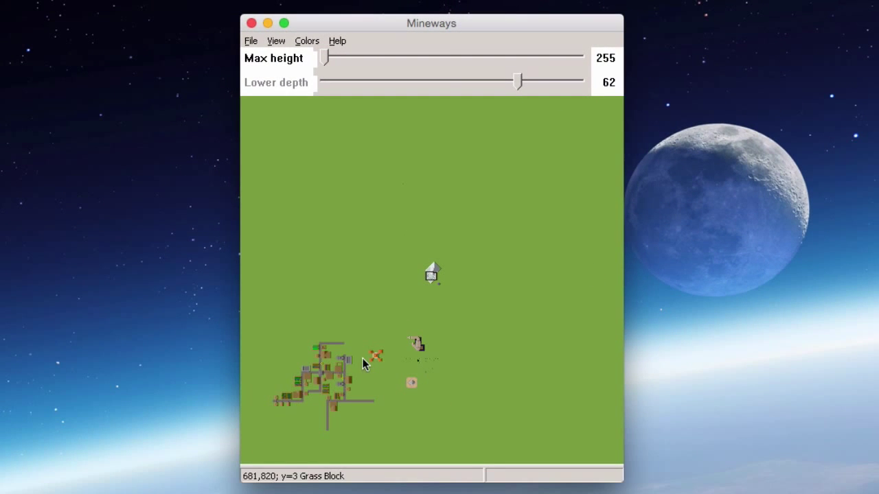
# Step: Pan the map to the village and zoom in on the green figure statue
pyautogui.moveTo(386, 406); pyautogui.dragTo(439, 258)
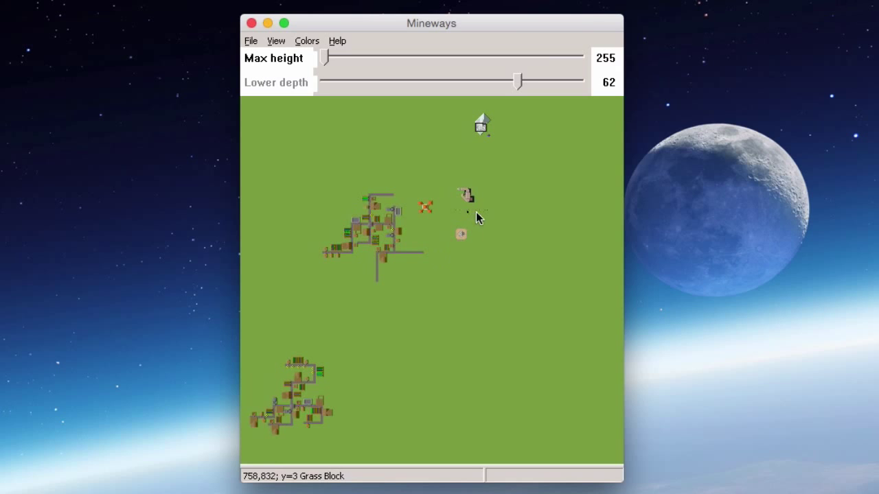
pyautogui.hscroll(-5, 308, 179)
pyautogui.hscroll(15, 526, 359)
pyautogui.scroll(5, 440, 298)
pyautogui.hscroll(-8, 457, 302)
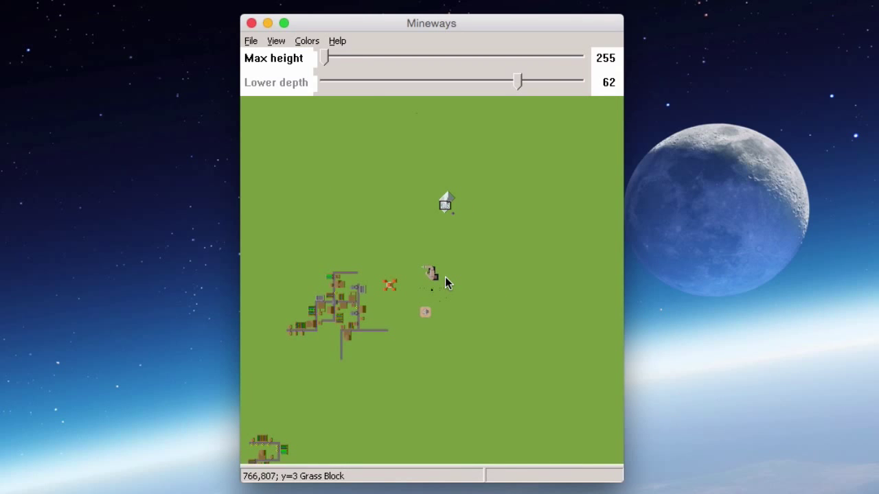
pyautogui.scroll(4, 447, 281)
pyautogui.scroll(-4, 446, 281)
pyautogui.scroll(5, 447, 281)
pyautogui.scroll(-2, 447, 278)
pyautogui.scroll(2, 447, 274)
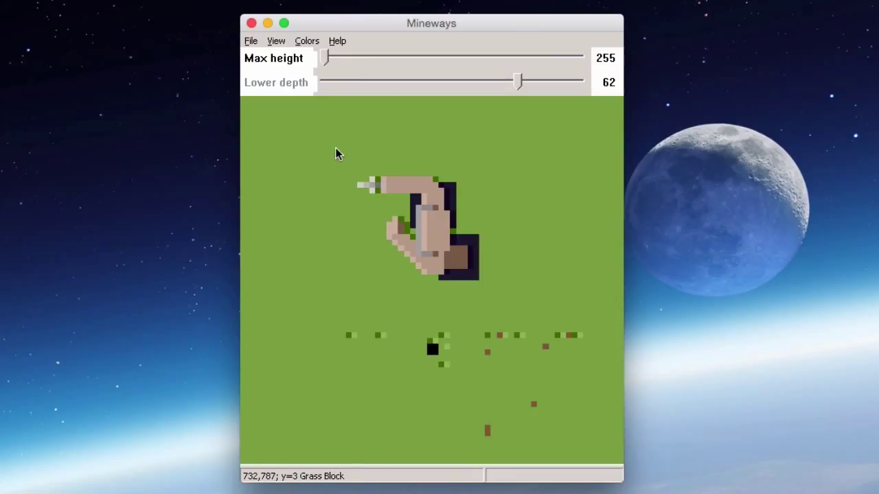
# Step: Draw an export region around the statue and accept the lower depth reset to 3
pyautogui.moveTo(333, 144); pyautogui.dragTo(520, 317)
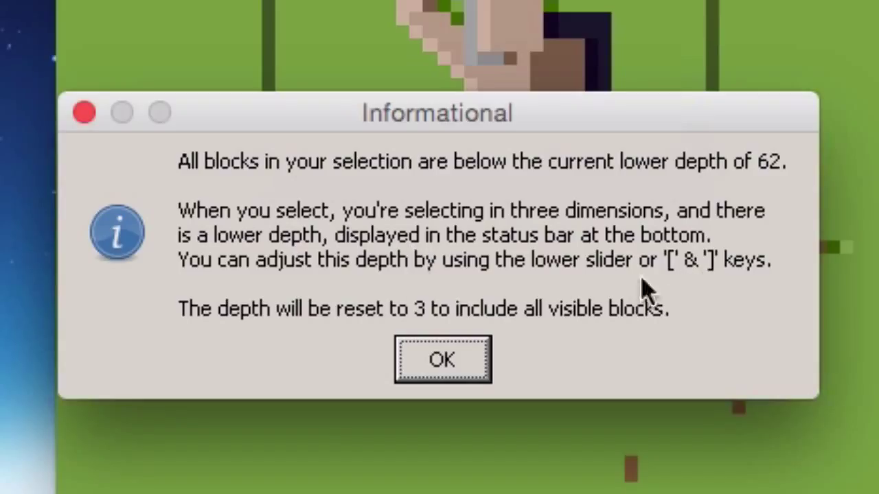
pyautogui.click(431, 362)
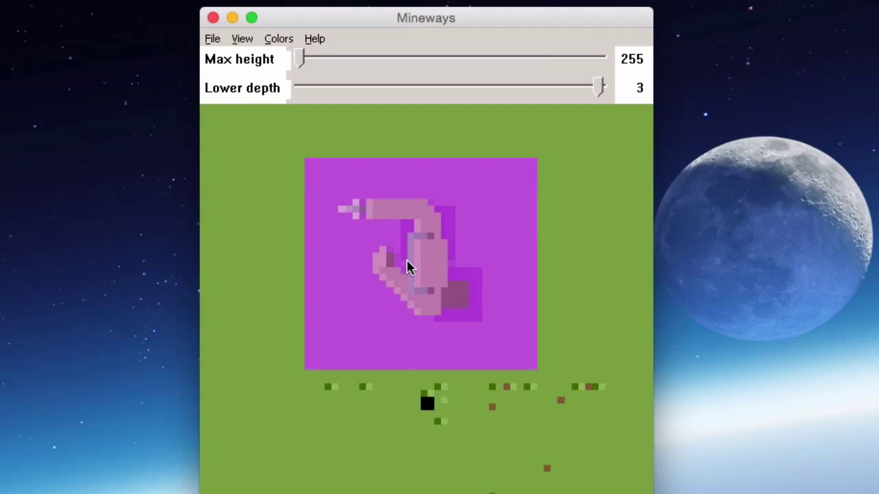
# Step: Start a 3D-printing export saved on the Desktop as Build1
pyautogui.click(212, 40)
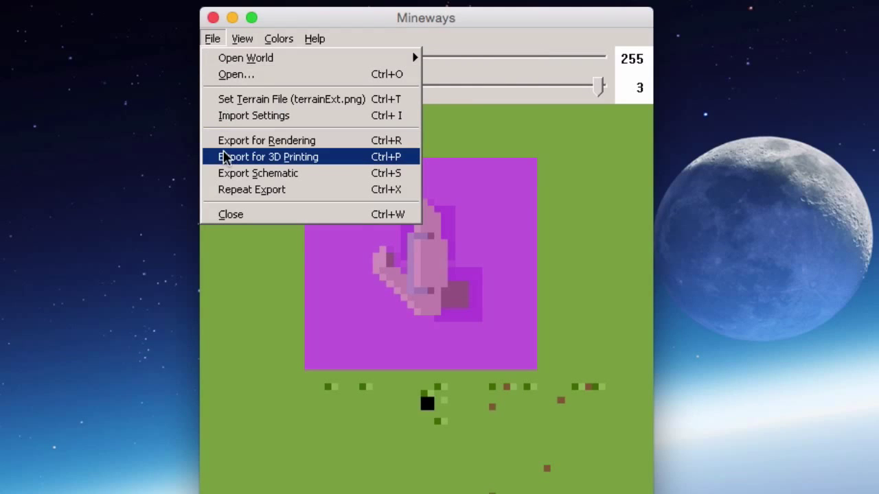
pyautogui.click(334, 164)
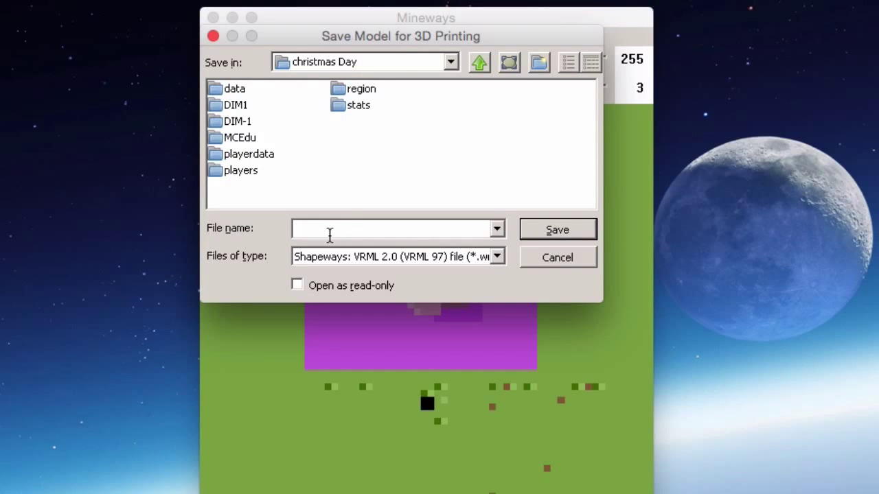
pyautogui.click(450, 61)
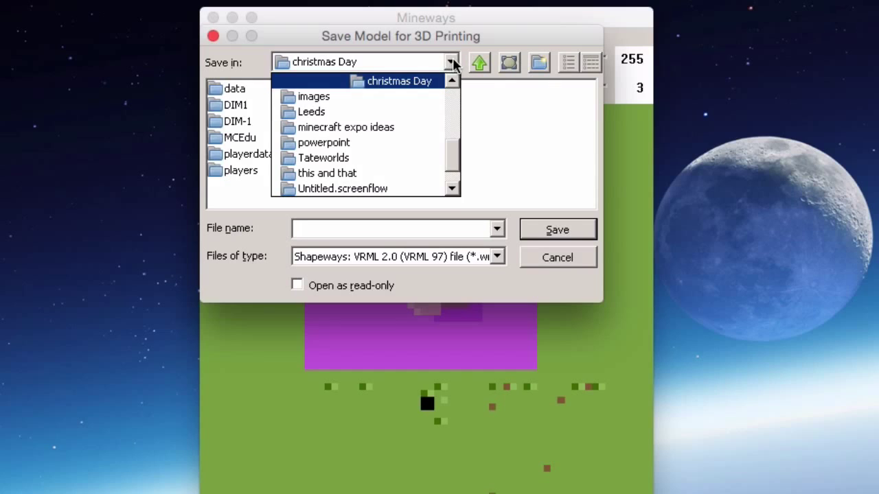
pyautogui.scroll(-1, 396, 154)
pyautogui.scroll(10, 396, 154)
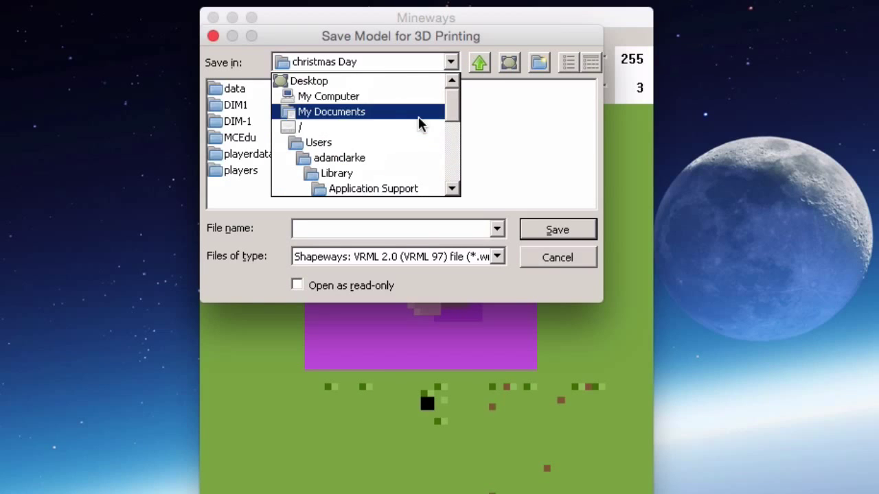
pyautogui.click(348, 158)
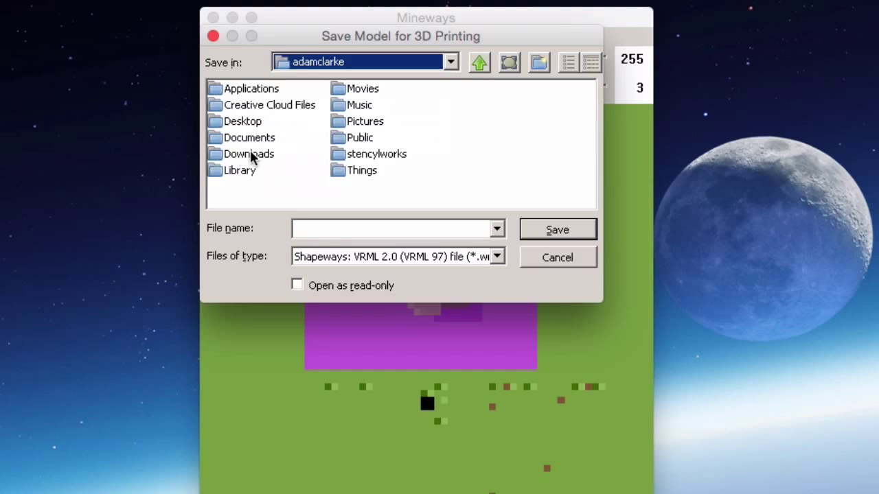
pyautogui.doubleClick(237, 121)
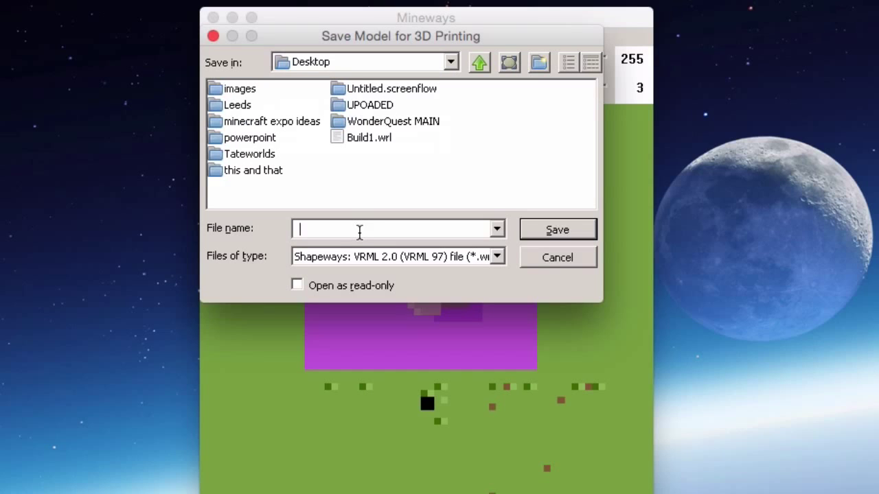
pyautogui.write('Build1')
pyautogui.click(558, 228)
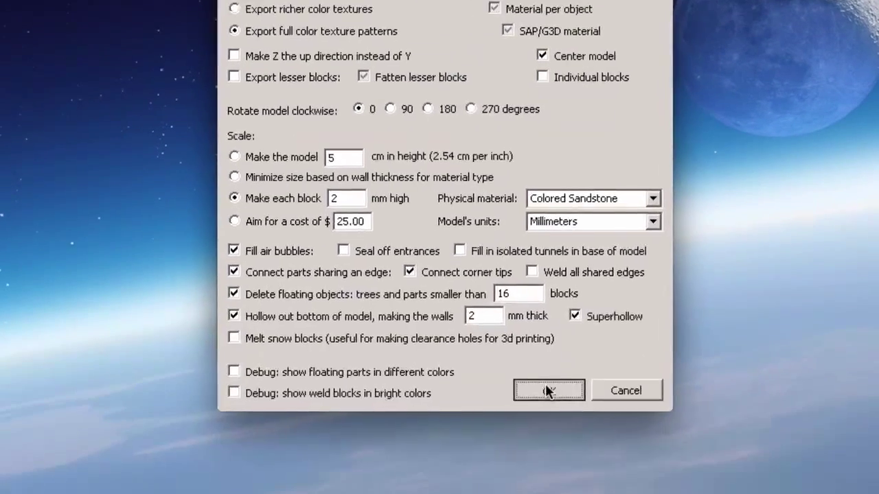
# Step: Run the export and dismiss the missing terrainExt.png error
pyautogui.click(547, 388)
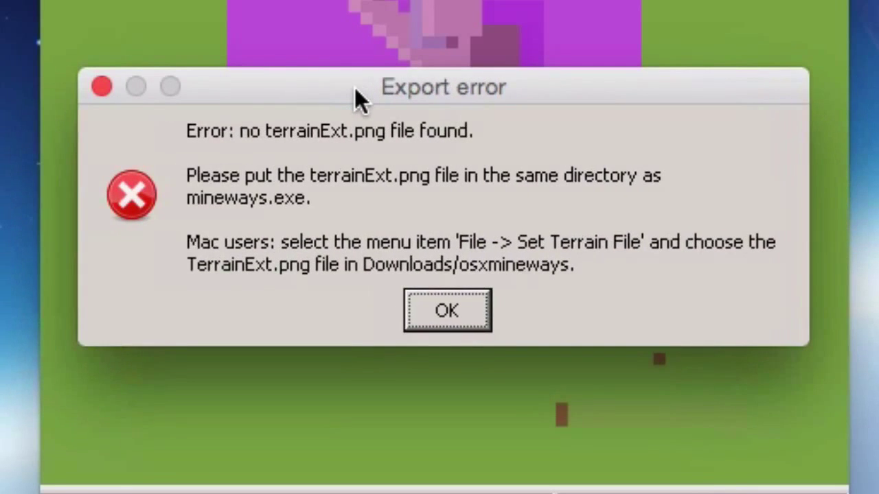
pyautogui.moveTo(355, 87); pyautogui.dragTo(352, 87)
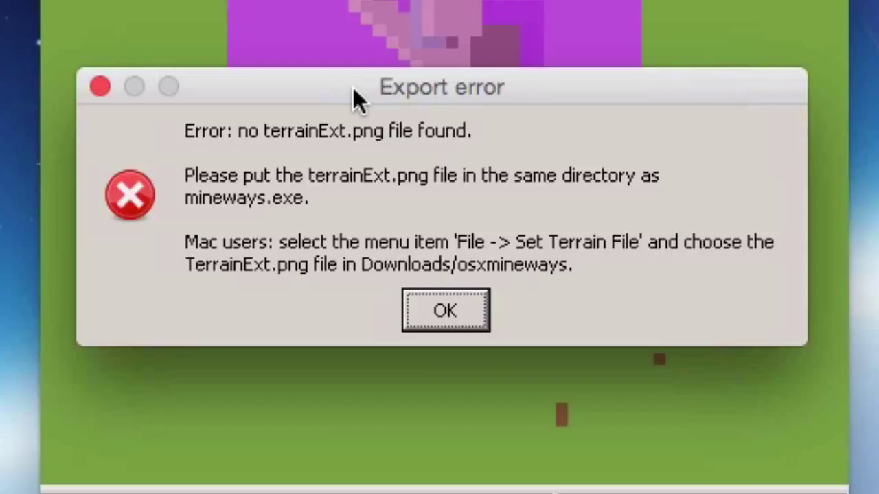
pyautogui.click(446, 311)
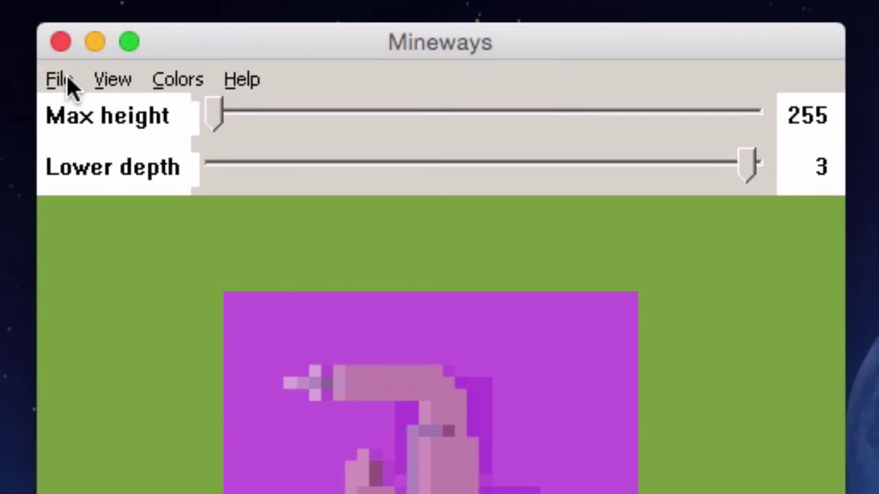
pyautogui.click(65, 78)
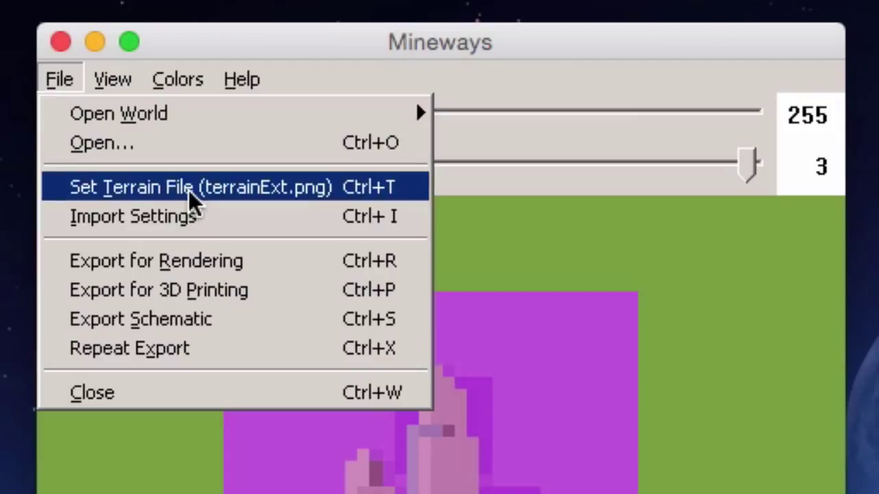
# Step: Begin choosing a terrain file and climb up to the home folder
pyautogui.click(230, 190)
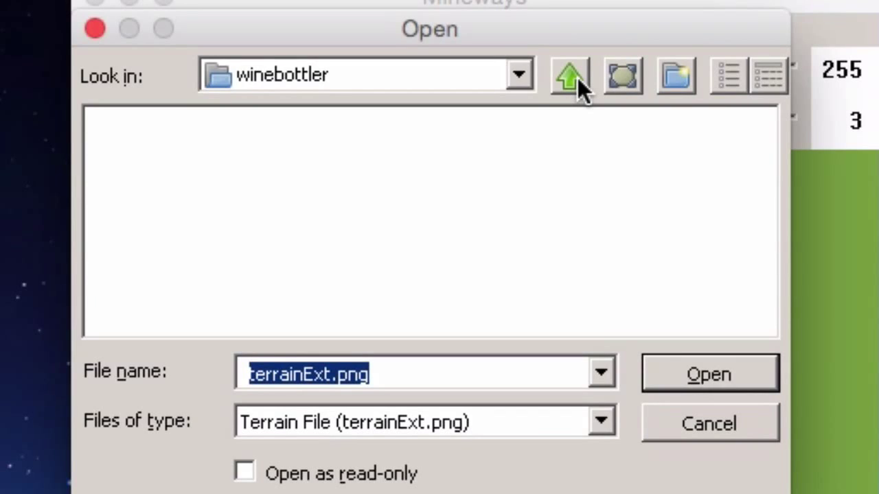
pyautogui.click(570, 77)
pyautogui.click(569, 77)
pyautogui.click(570, 77)
pyautogui.click(569, 77)
pyautogui.click(574, 79)
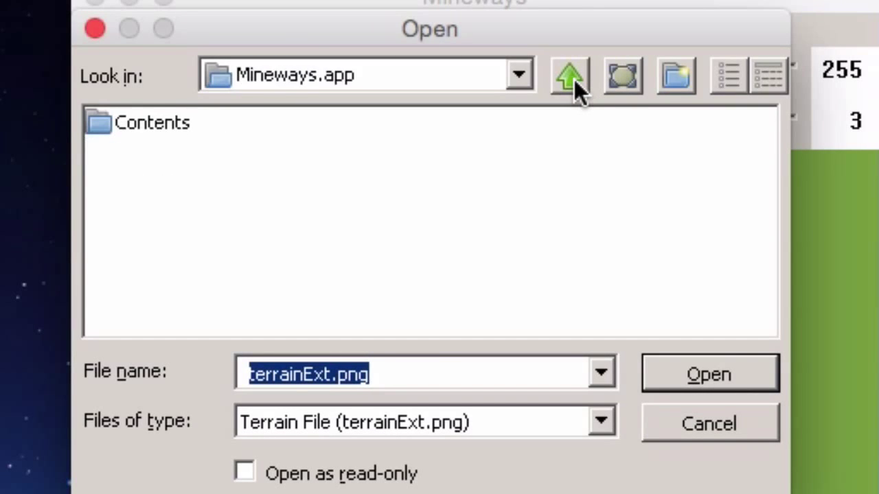
pyautogui.click(574, 79)
pyautogui.click(574, 79)
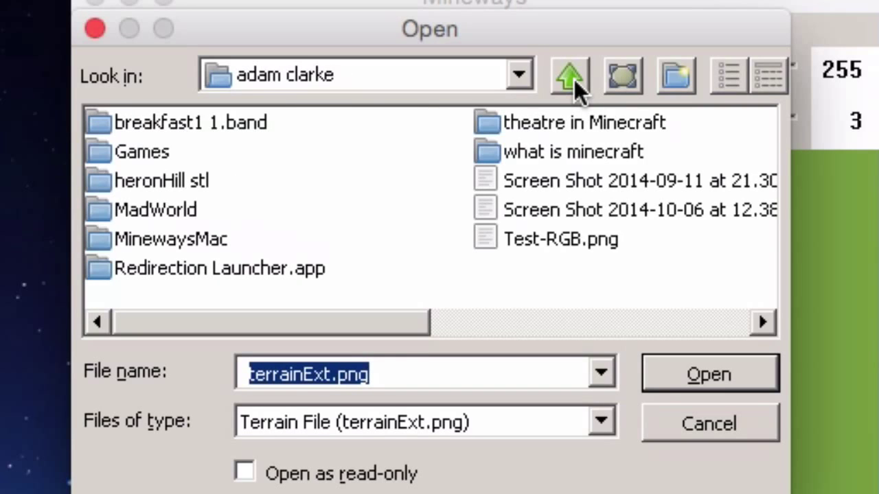
pyautogui.click(574, 80)
pyautogui.click(574, 80)
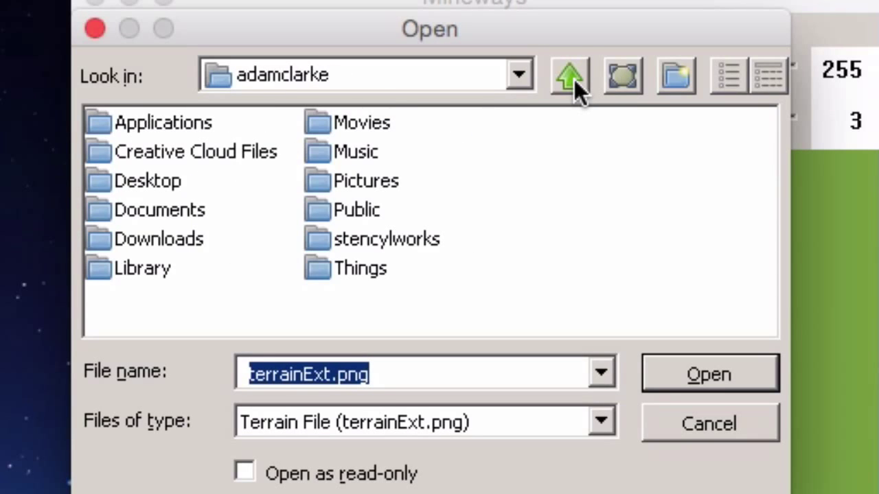
# Step: Load terrainExt.png from the MinewaysMac folder in Documents as the terrain file
pyautogui.doubleClick(158, 210)
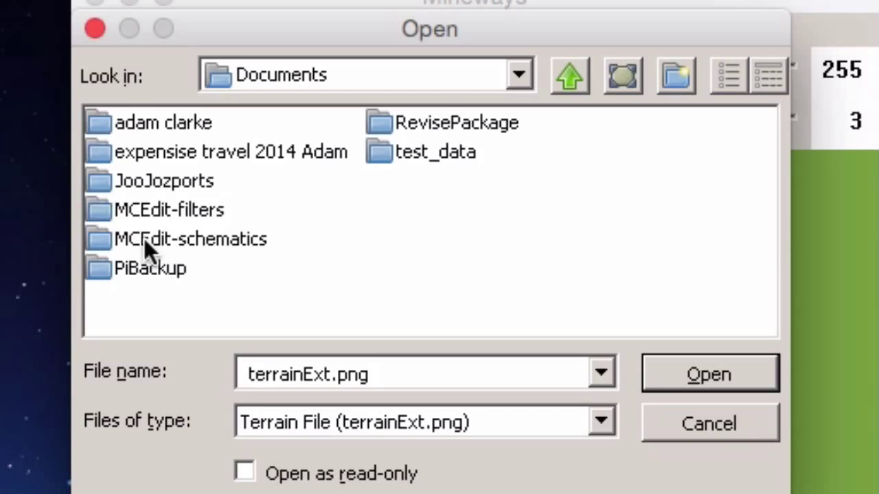
pyautogui.doubleClick(198, 122)
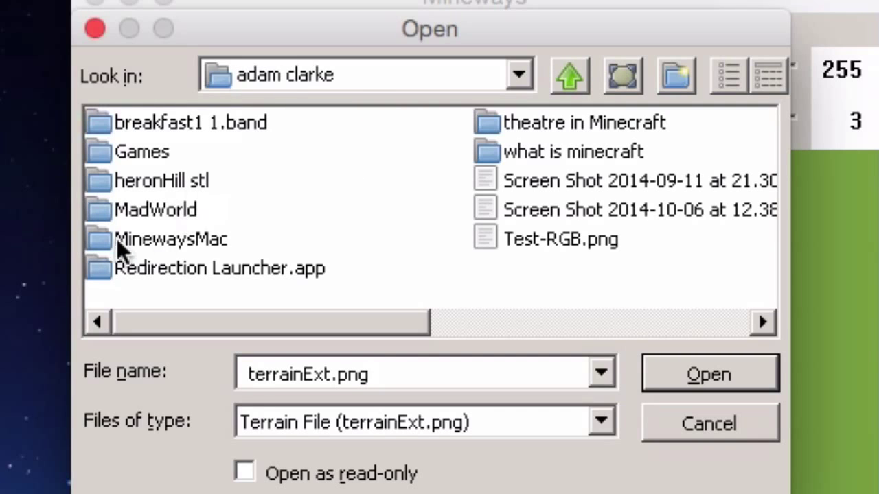
pyautogui.doubleClick(152, 240)
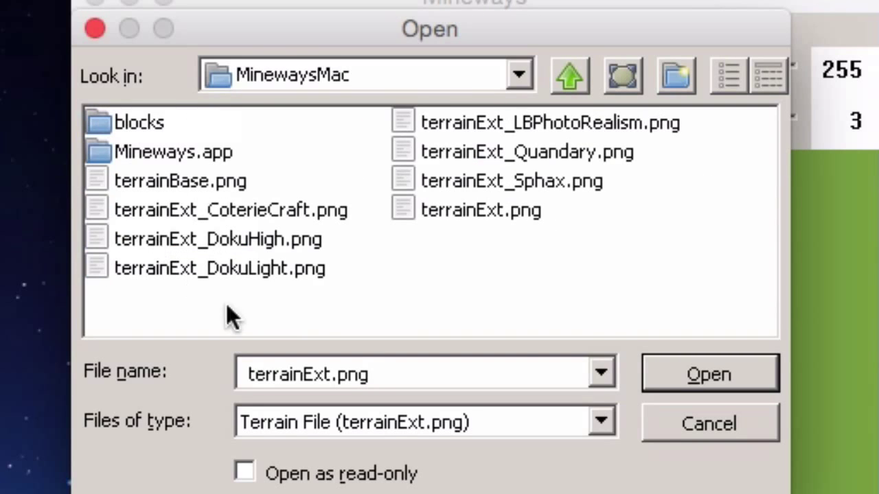
pyautogui.click(514, 210)
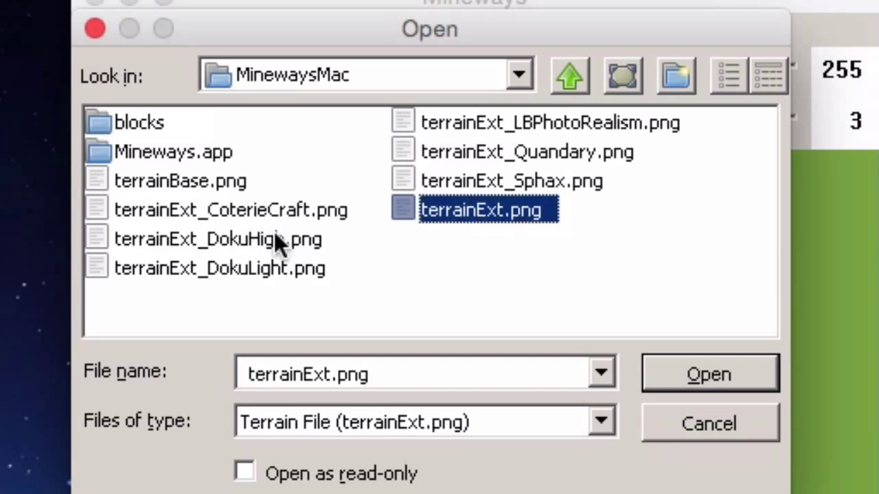
pyautogui.click(697, 376)
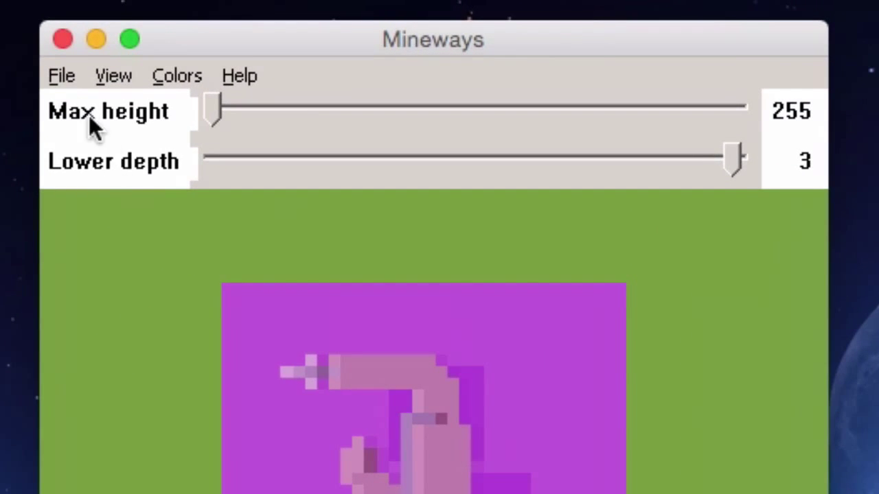
# Step: Start a 3D-printing export of Build1 with Shapeways VRML 2.0 as the file type
pyautogui.click(57, 75)
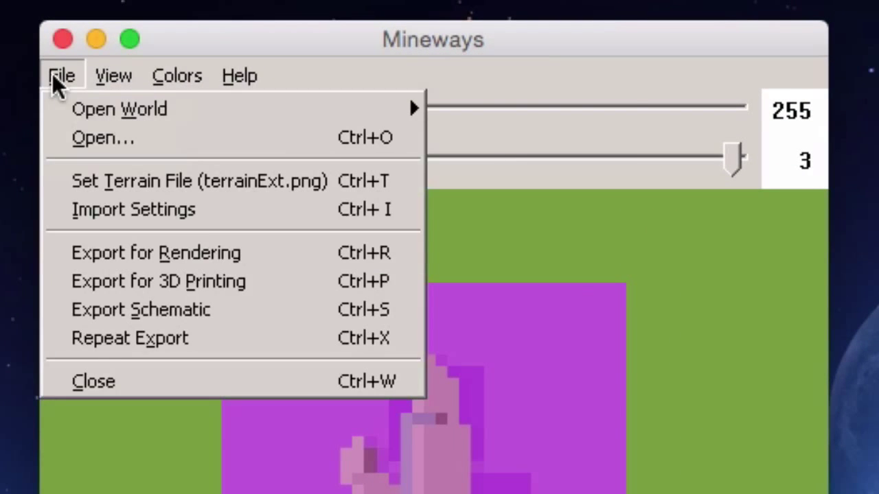
pyautogui.click(99, 283)
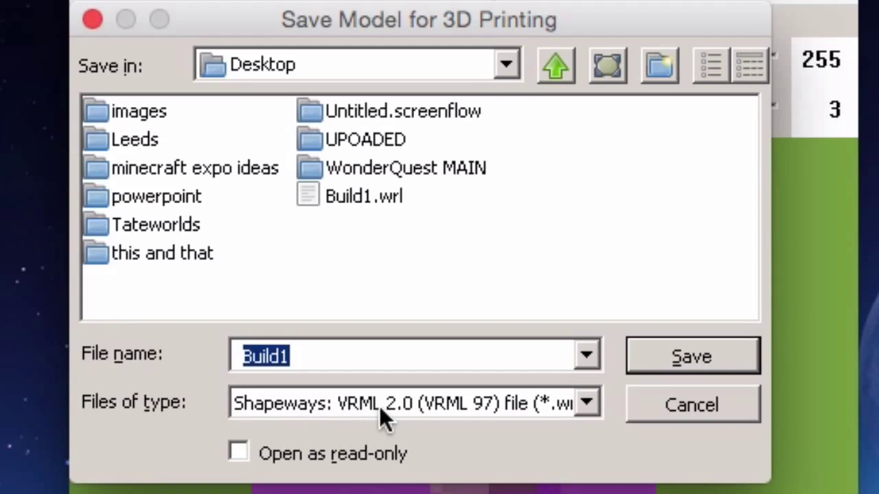
pyautogui.click(581, 405)
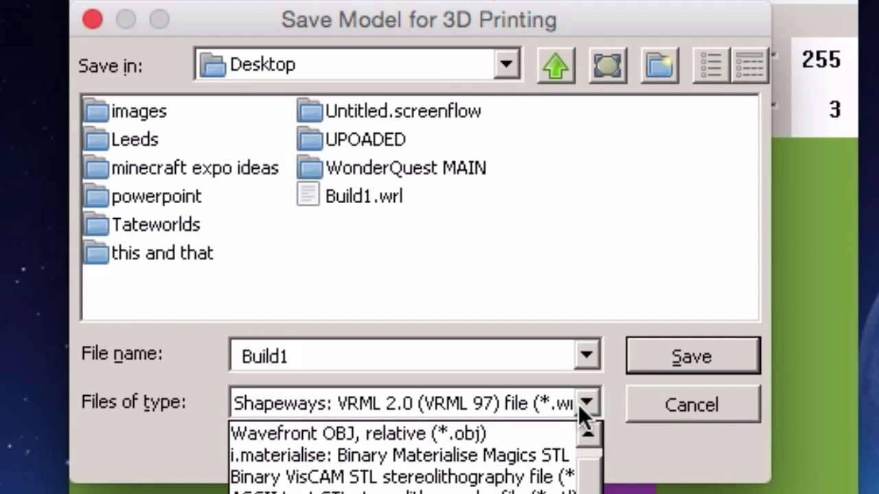
pyautogui.scroll(1, 398, 451)
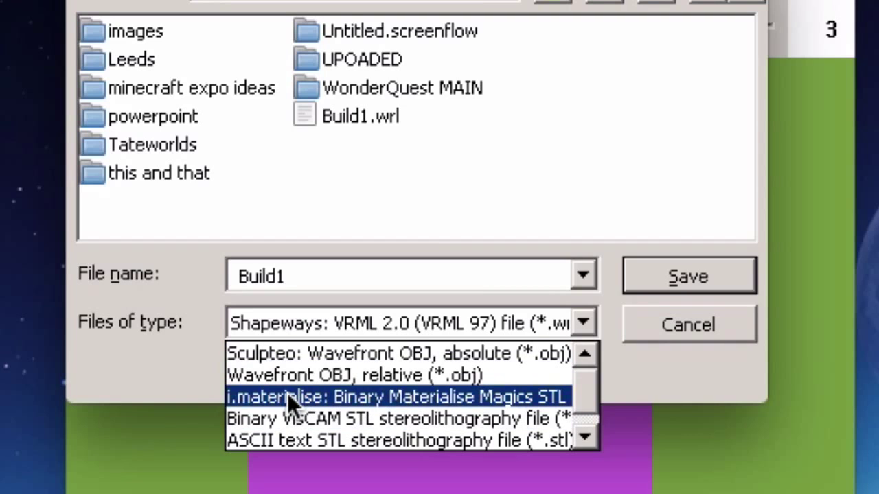
pyautogui.scroll(-1, 287, 397)
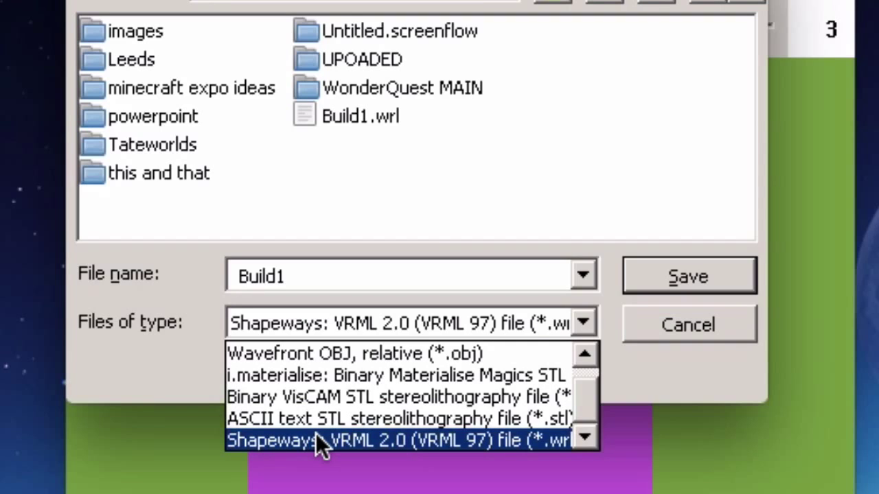
pyautogui.click(354, 440)
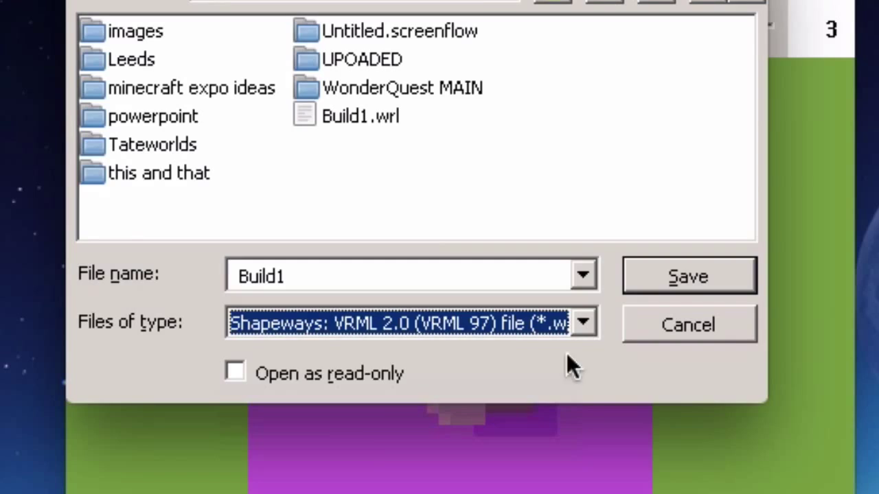
pyautogui.click(677, 275)
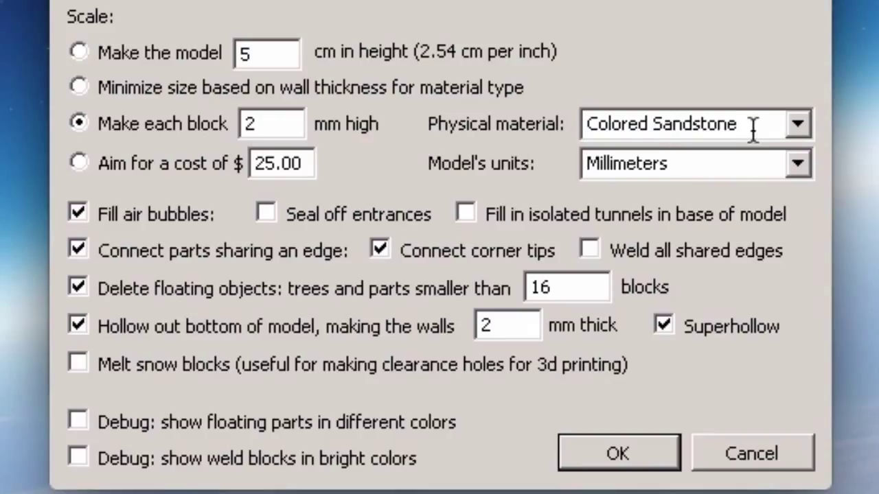
# Step: Scale the model to 6 cm in height and run the export, estimated at about $31.16
pyautogui.click(78, 51)
pyautogui.moveTo(283, 57); pyautogui.dragTo(217, 57)
pyautogui.write('6')
pyautogui.click(615, 455)
pyautogui.click(618, 456)
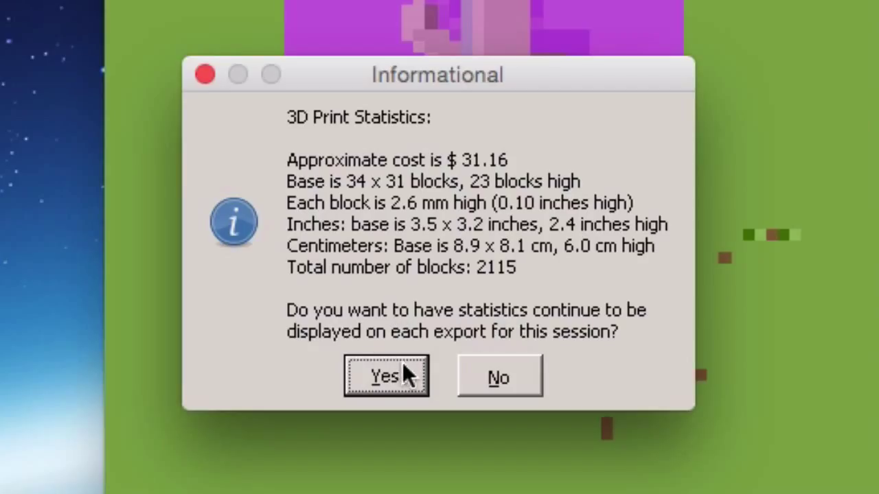
# Step: Keep statistics showing, then pull all four selection edges tight around the statue
pyautogui.click(383, 376)
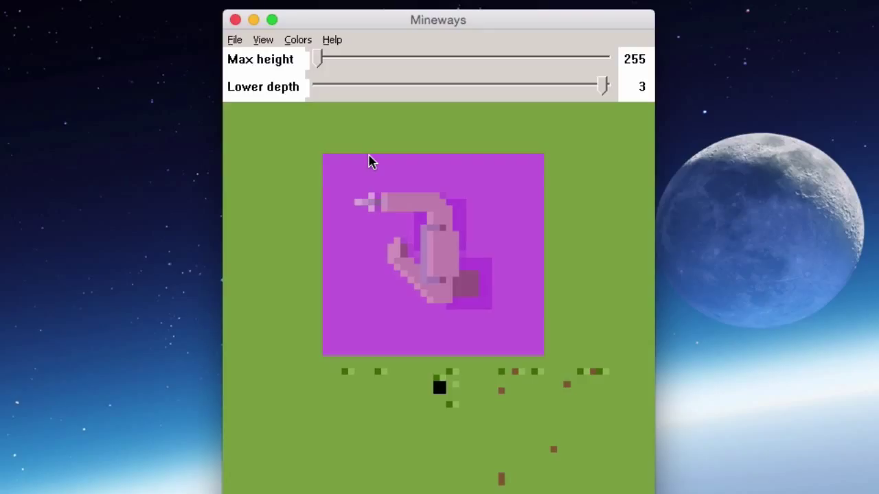
pyautogui.moveTo(369, 160); pyautogui.dragTo(362, 189)
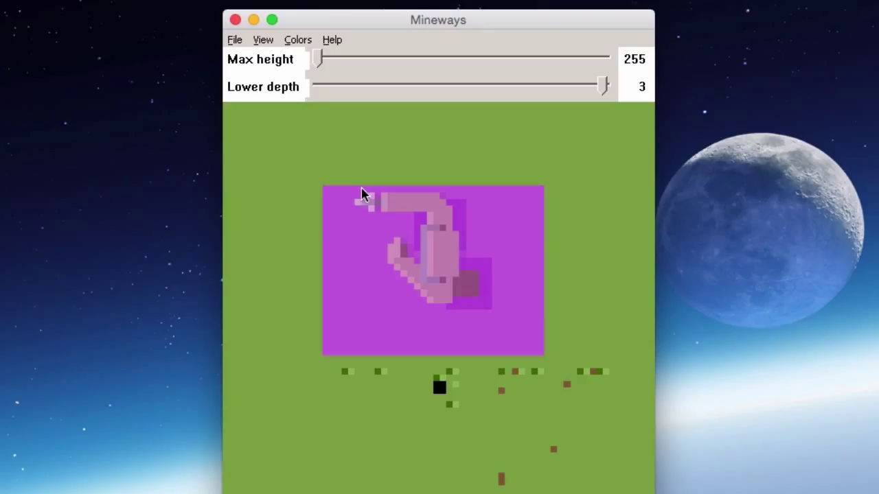
pyautogui.moveTo(323, 226); pyautogui.dragTo(349, 226)
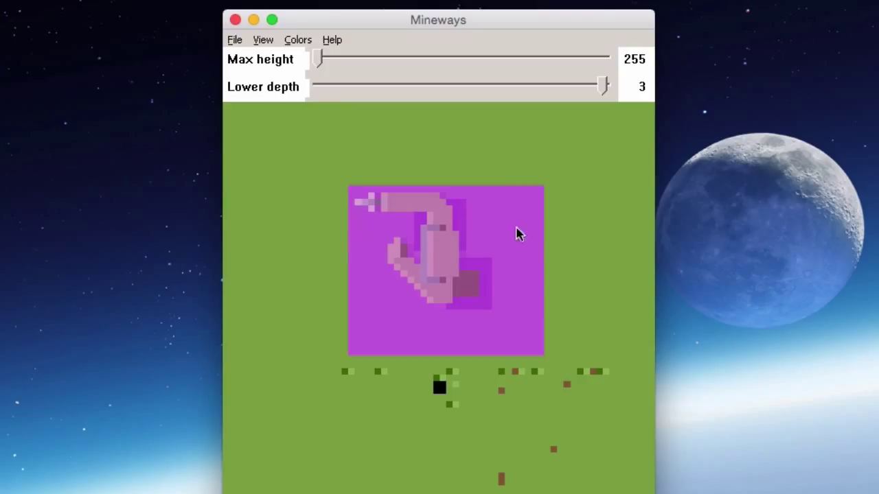
pyautogui.moveTo(541, 231); pyautogui.dragTo(498, 240)
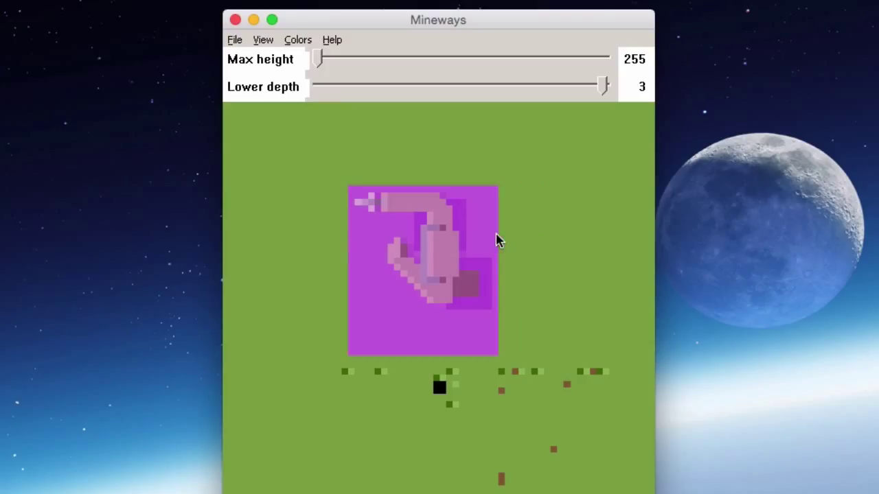
pyautogui.moveTo(433, 355); pyautogui.dragTo(434, 316)
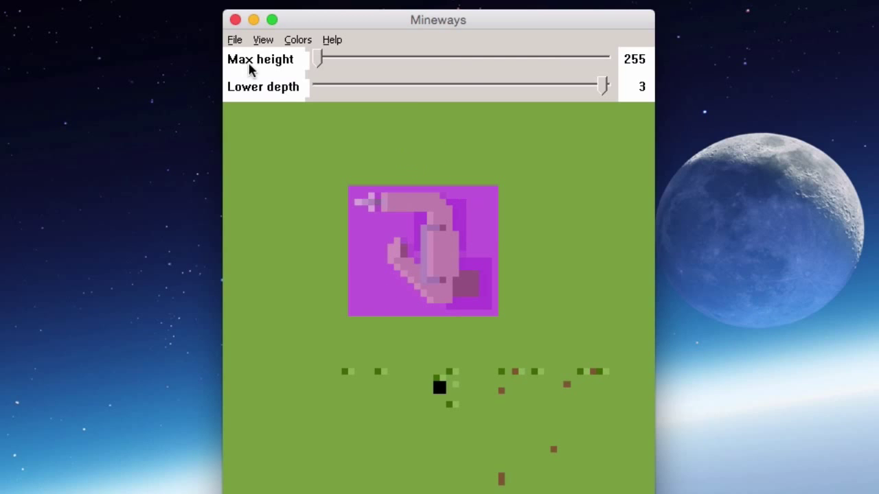
pyautogui.click(234, 40)
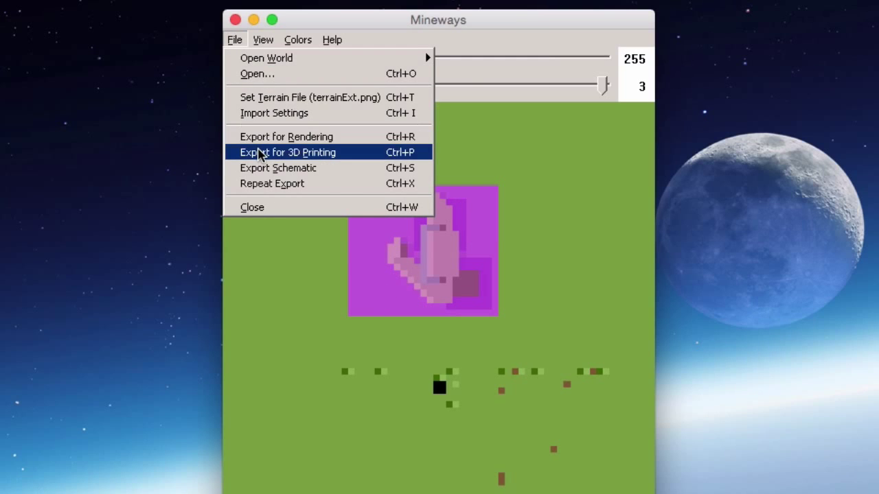
# Step: Export the trimmed region as Build2, now estimated at about $23.25
pyautogui.click(261, 153)
pyautogui.click(360, 221)
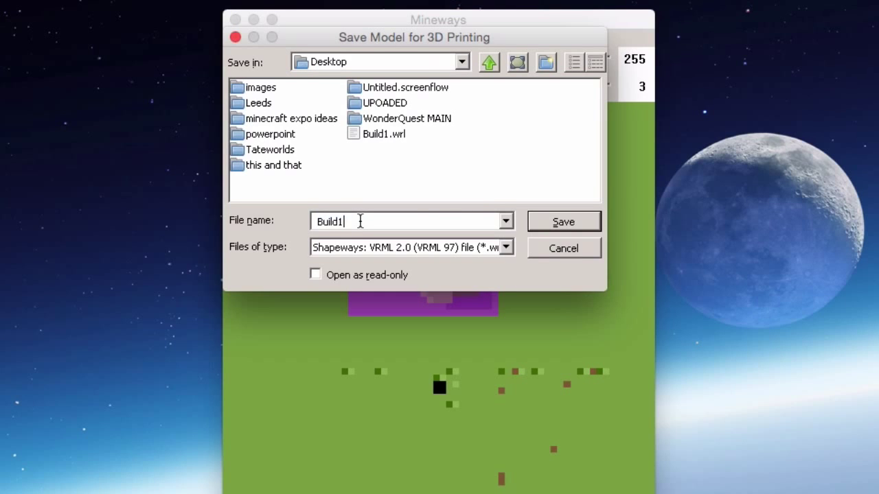
pyautogui.press('BackSpace')
pyautogui.write('2')
pyautogui.click(581, 221)
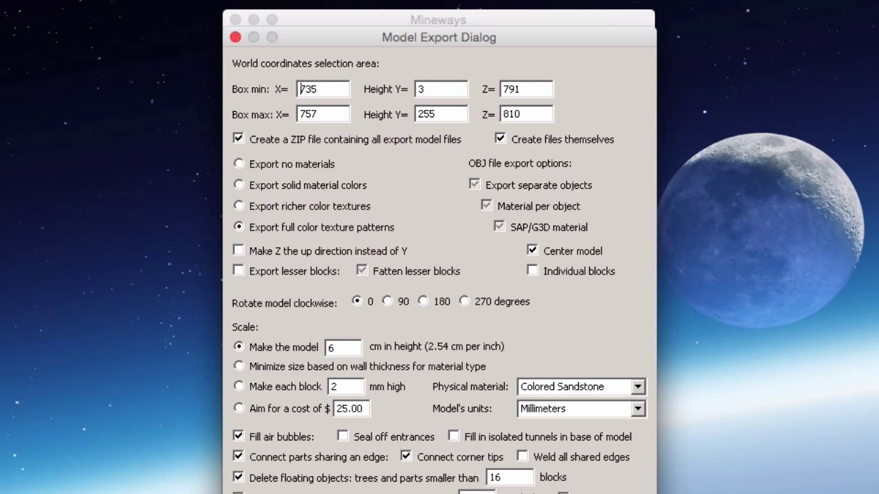
pyautogui.press('Return')
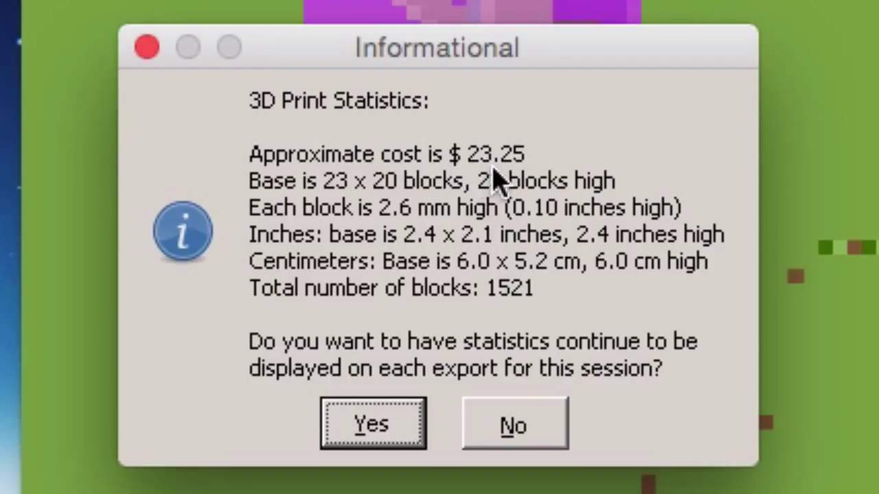
pyautogui.click(386, 419)
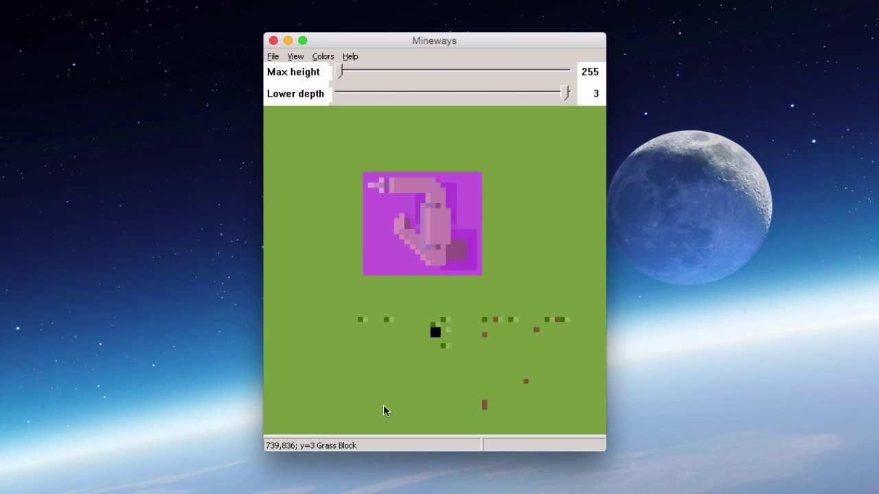
# Step: Review Build2.png, Build2.wrl and Build2.wrl.zip on the Desktop in Finder, then return to Shapeways
pyautogui.press('super+Tab')
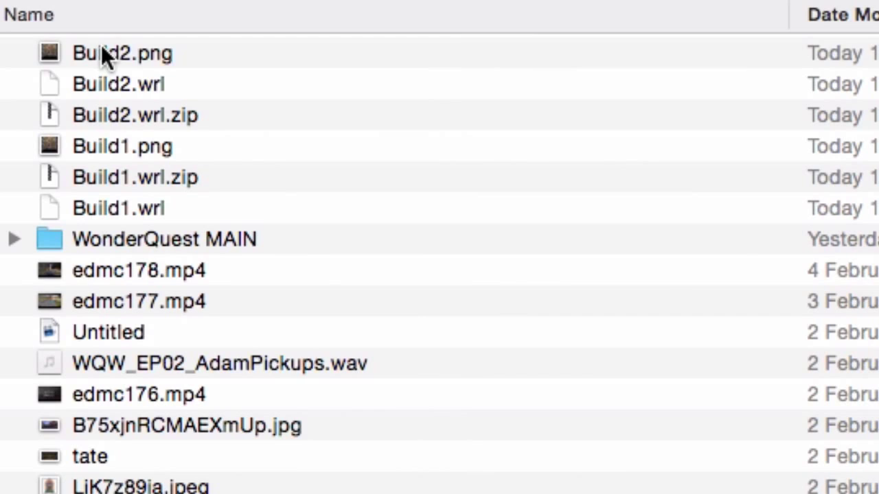
pyautogui.click(104, 55)
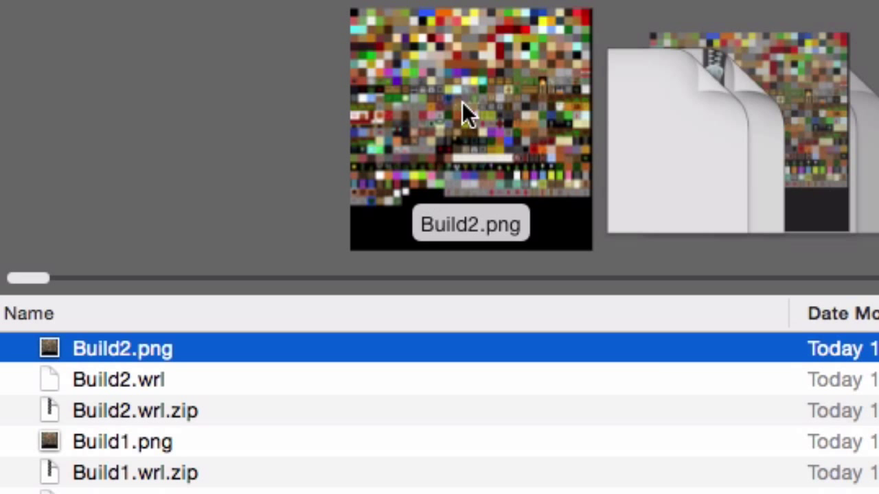
pyautogui.click(130, 380)
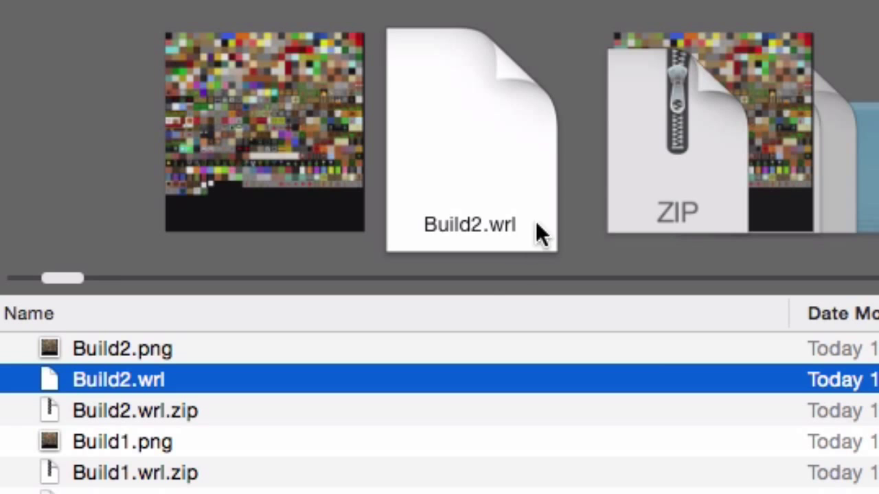
pyautogui.press('Down')
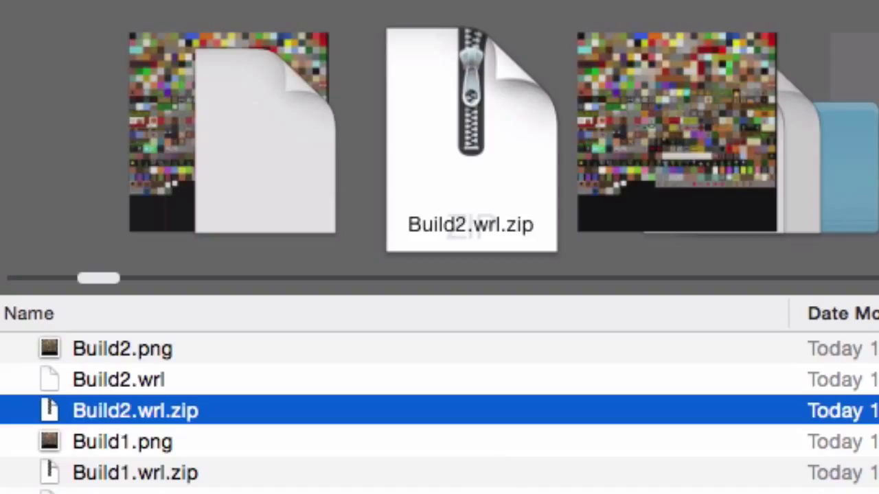
pyautogui.press('super+Tab')
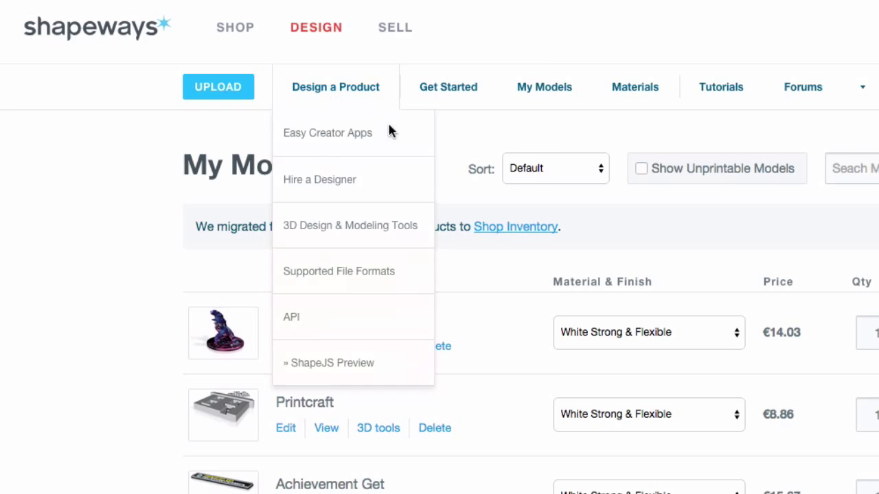
# Step: Upload Build2.wrl.zip from the Desktop to Shapeways with units set to millimeters
pyautogui.click(218, 91)
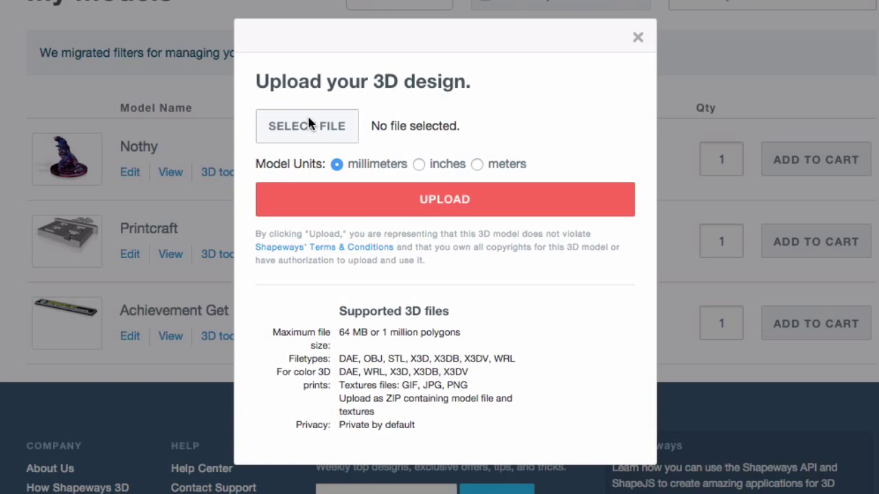
pyautogui.click(306, 126)
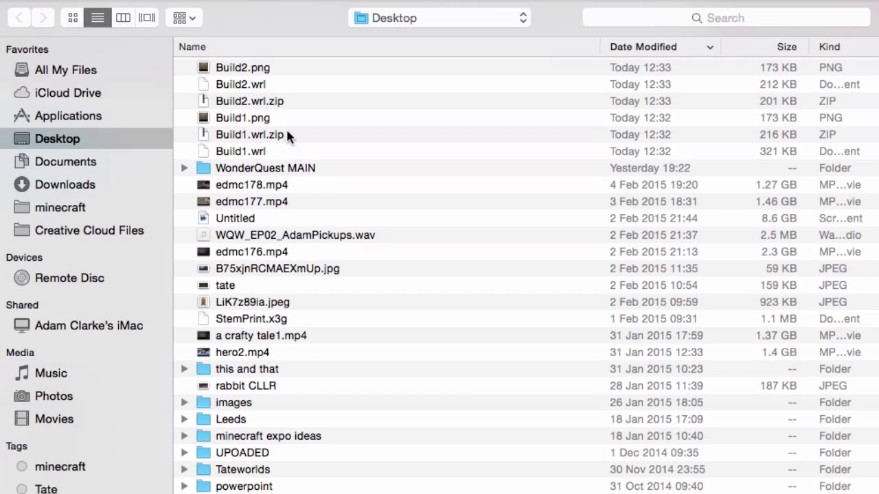
pyautogui.click(254, 103)
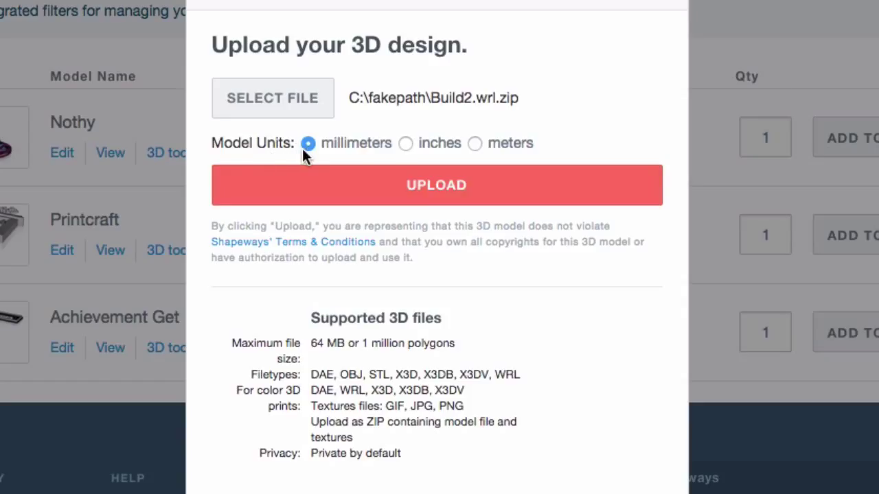
pyautogui.click(445, 192)
pyautogui.click(414, 188)
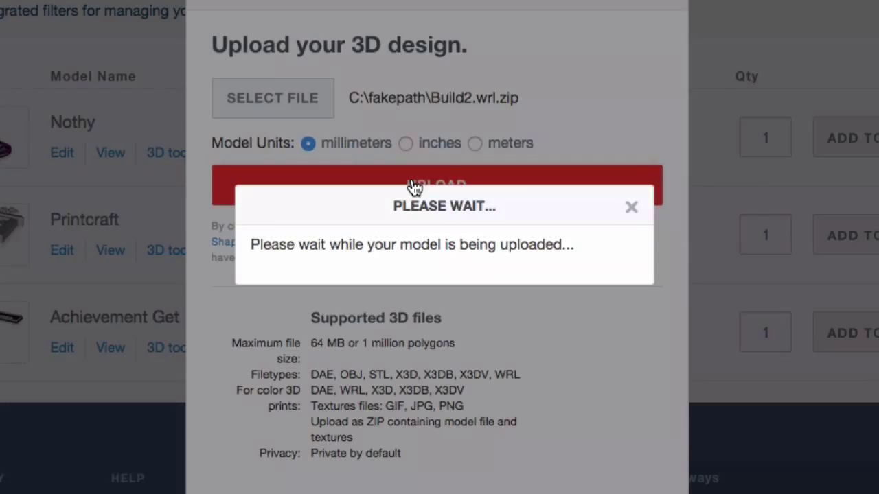